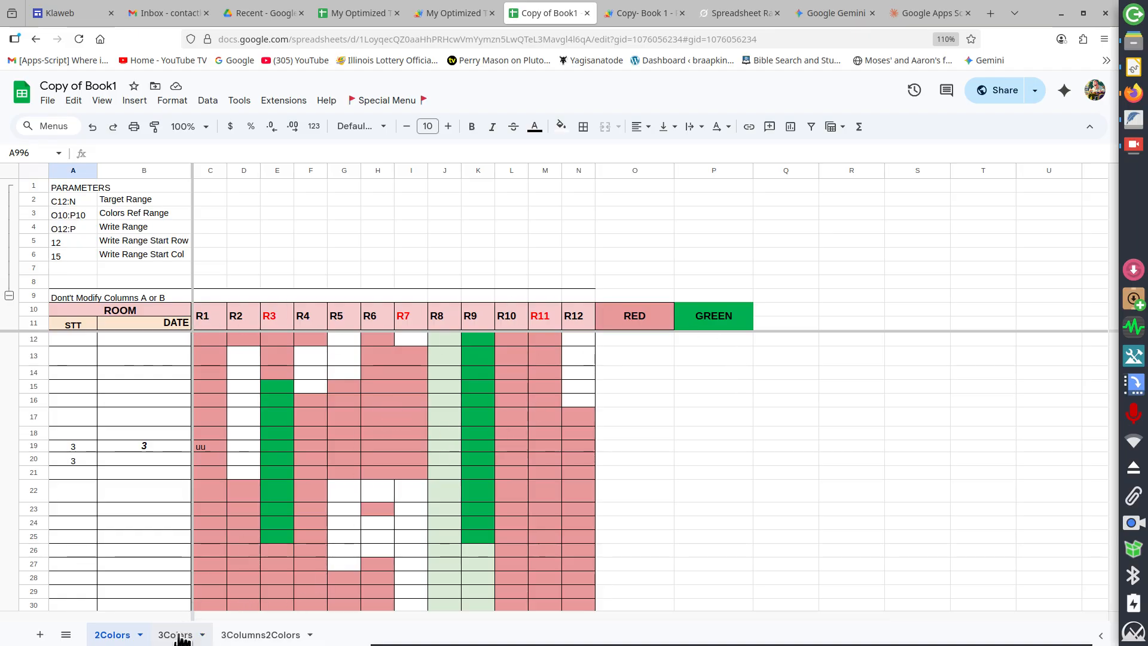
Step: Collapse the grouped parameter rows 1 to 8 on the 3Columns2Colors, 3Colors and 2Colors sheets
click(177, 635)
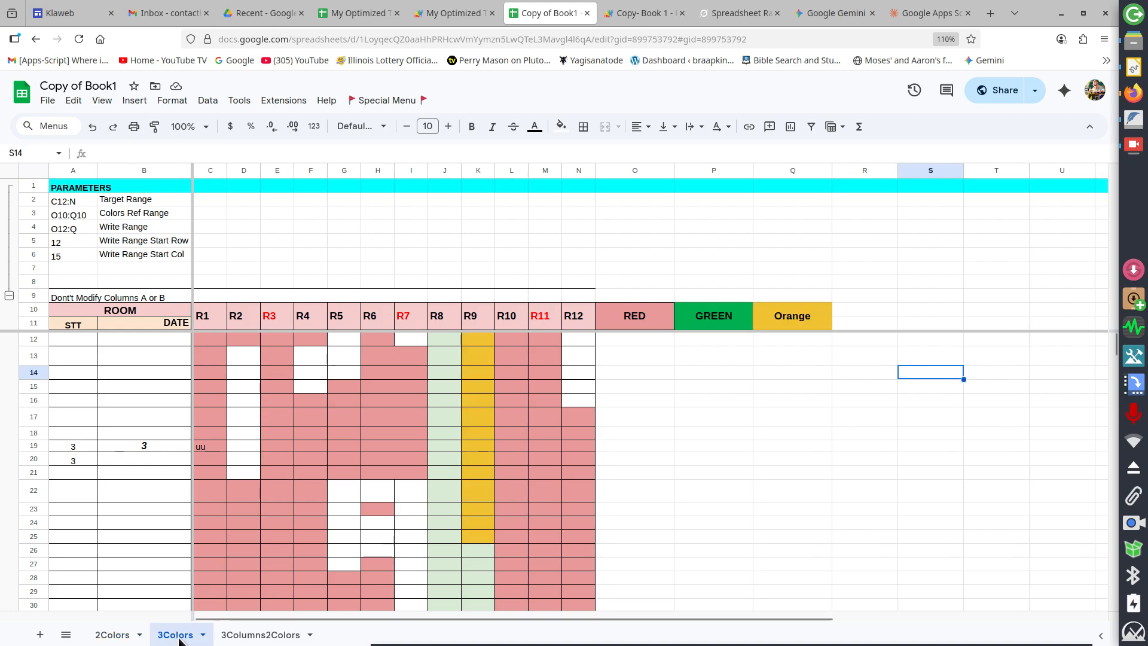
click(232, 636)
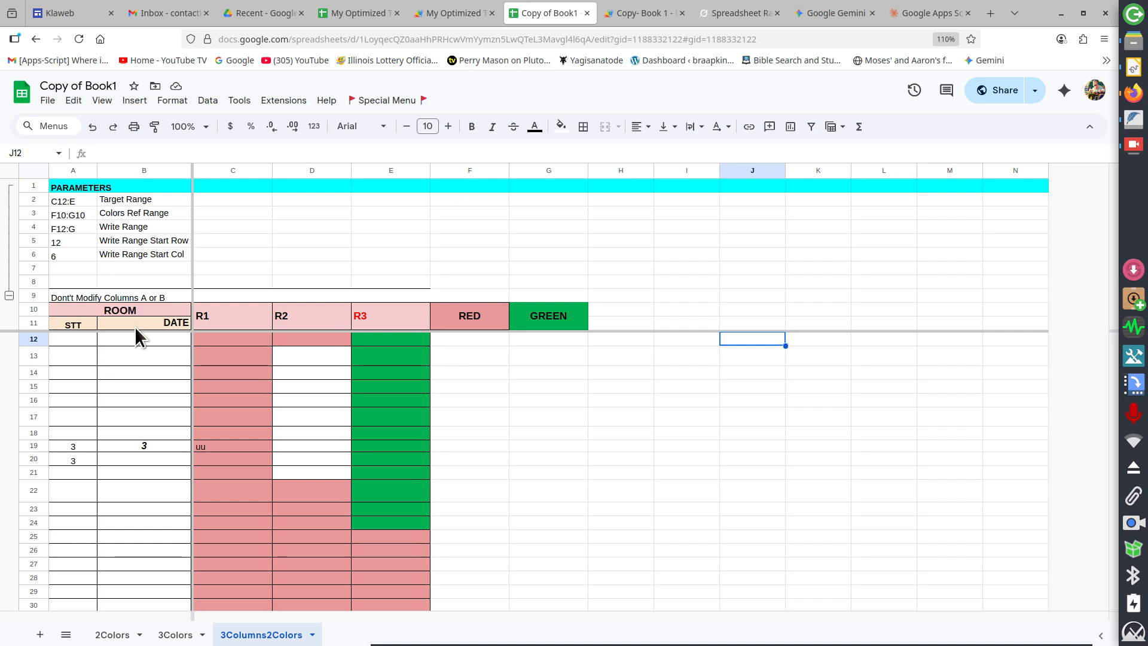
click(8, 295)
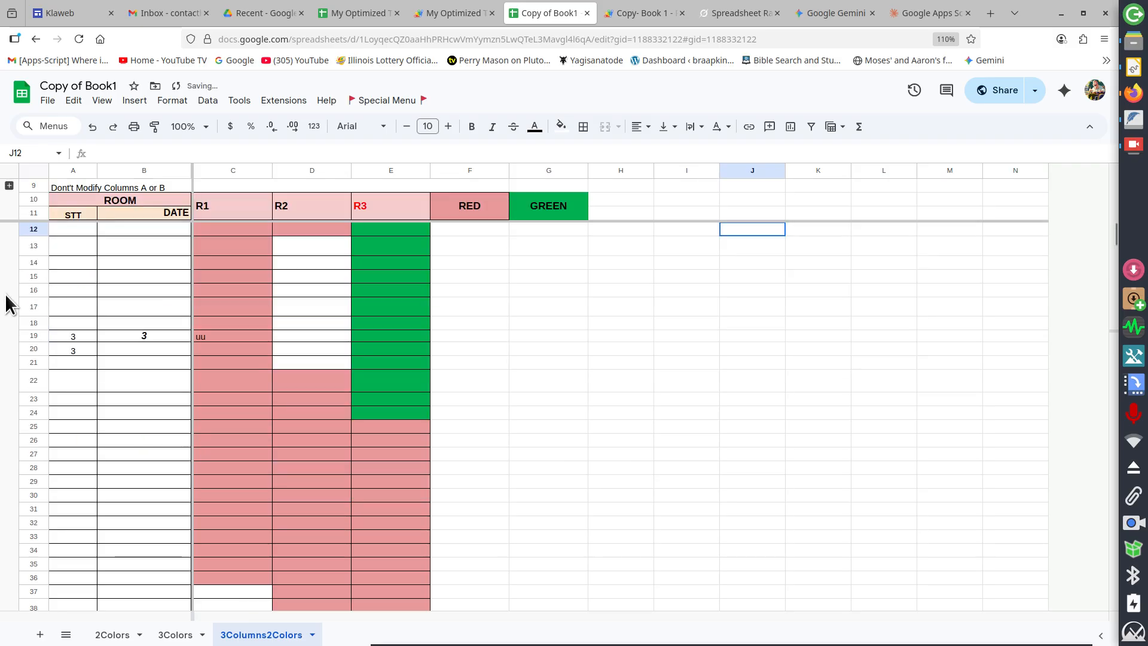
click(175, 634)
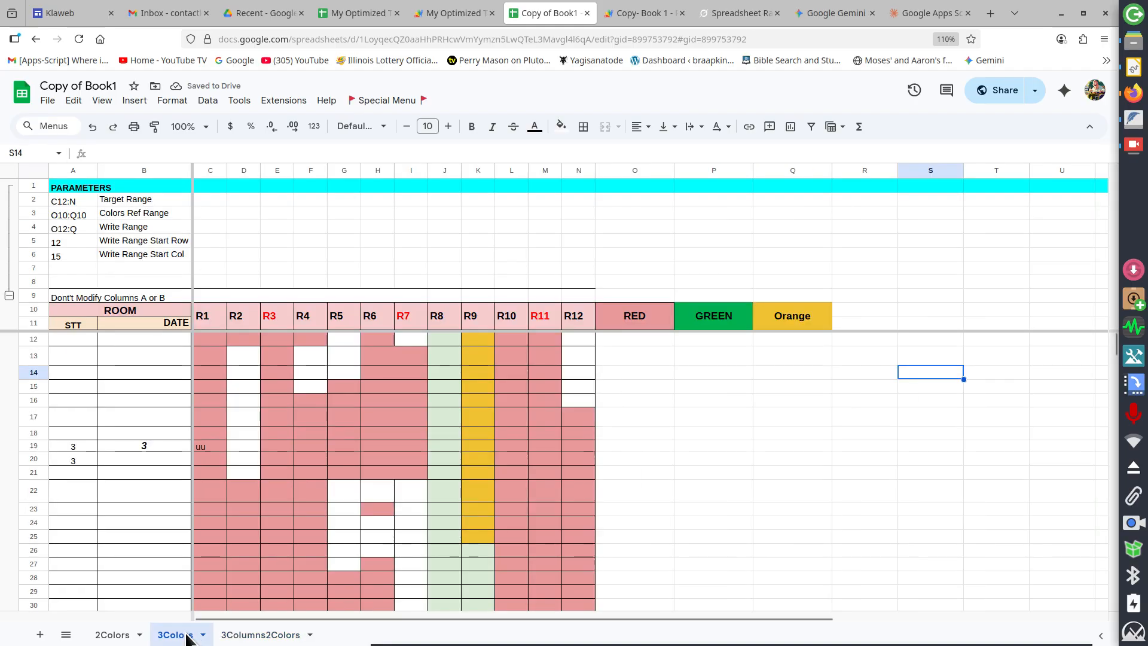
click(9, 295)
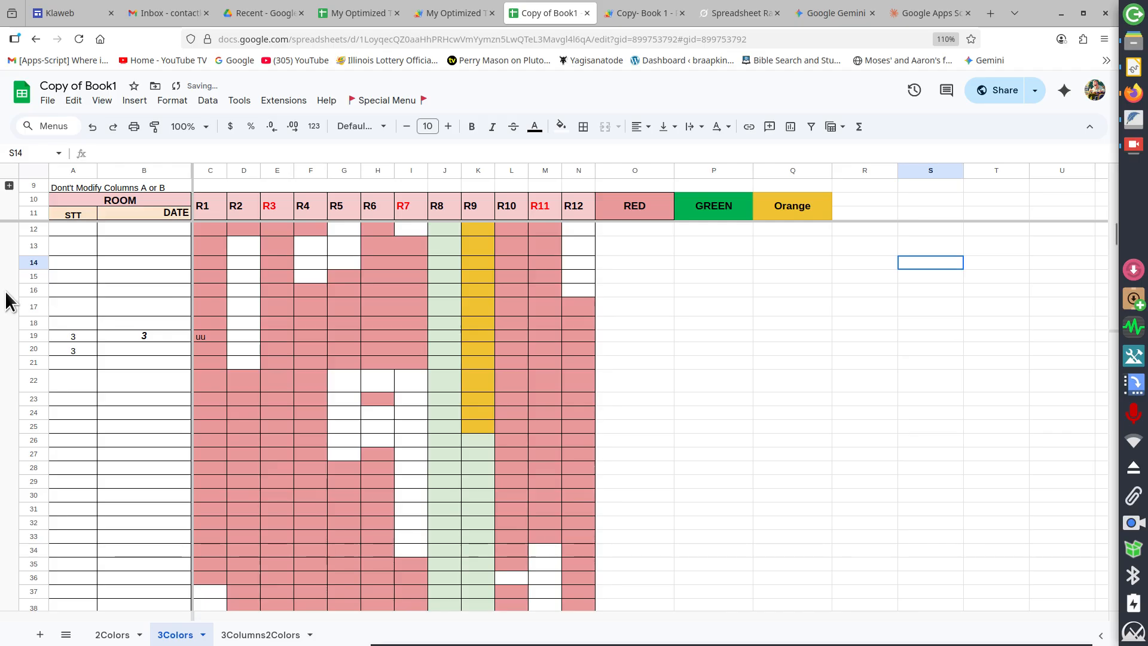
click(117, 636)
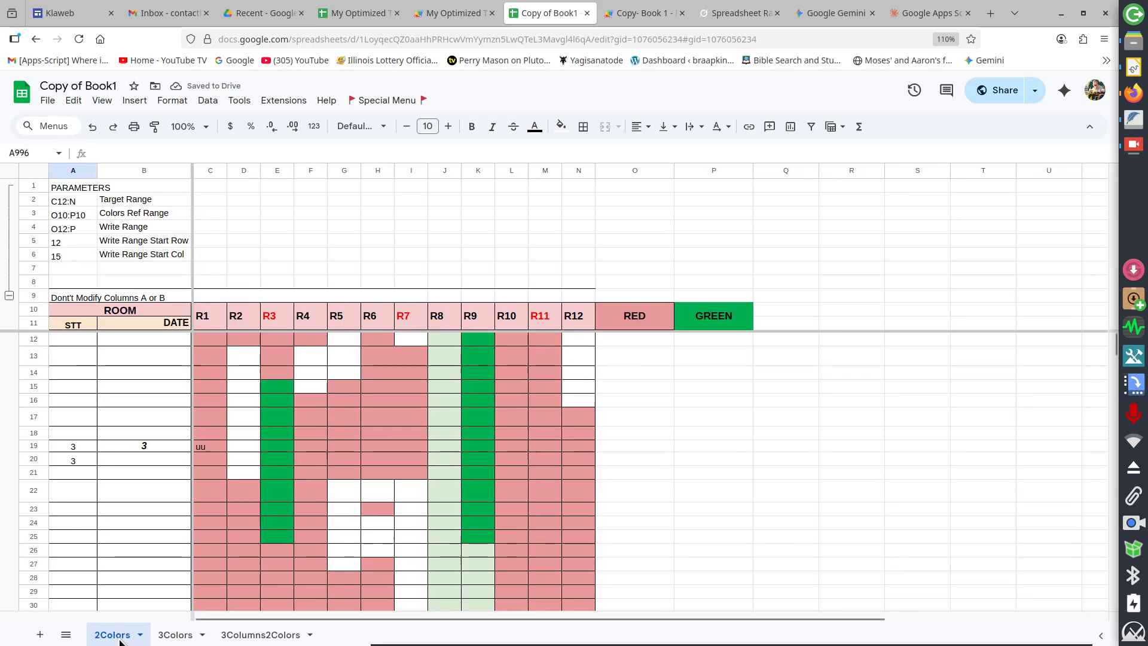
click(9, 296)
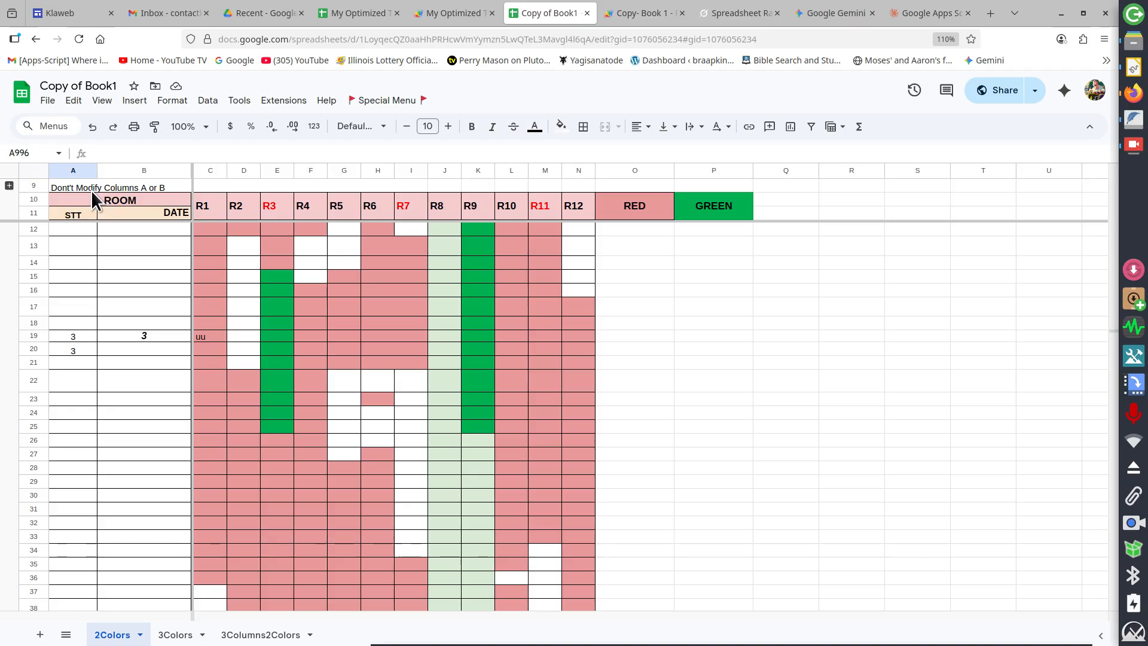
click(9, 189)
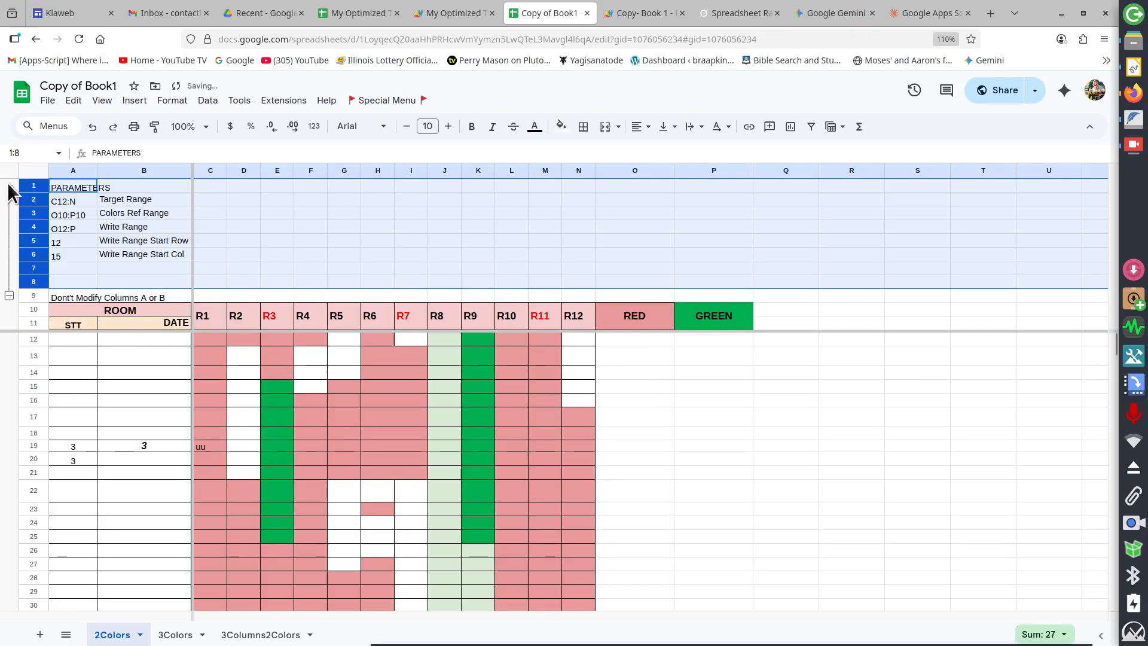
click(8, 294)
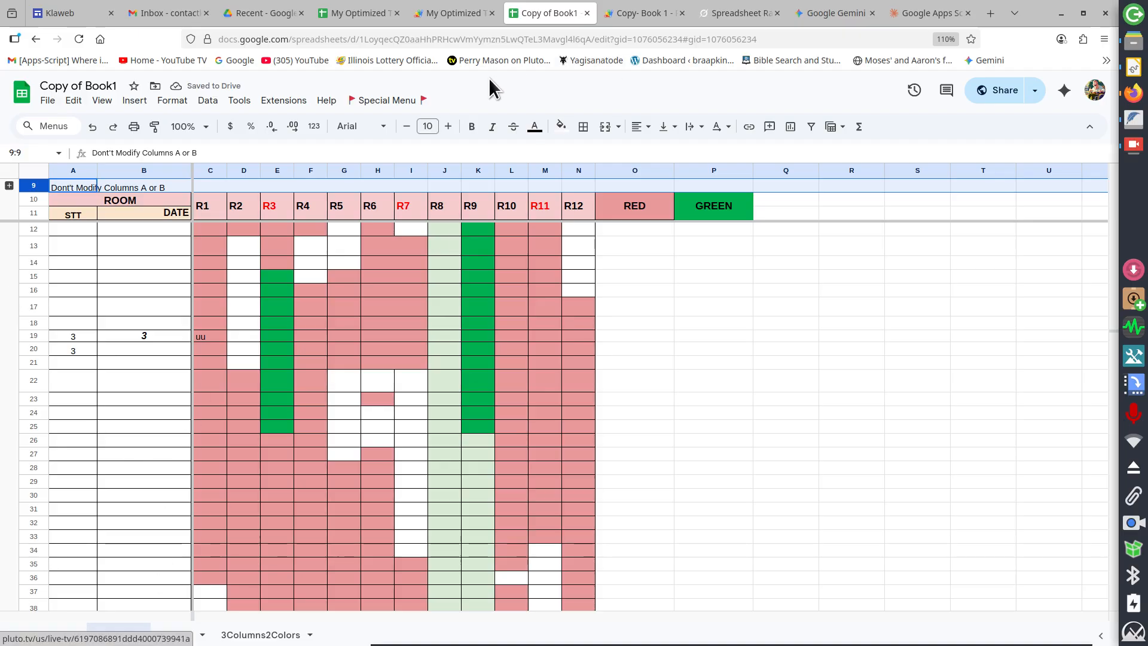
Step: Run the Count Colors script on the 2Colors sheet and confirm the action
click(394, 103)
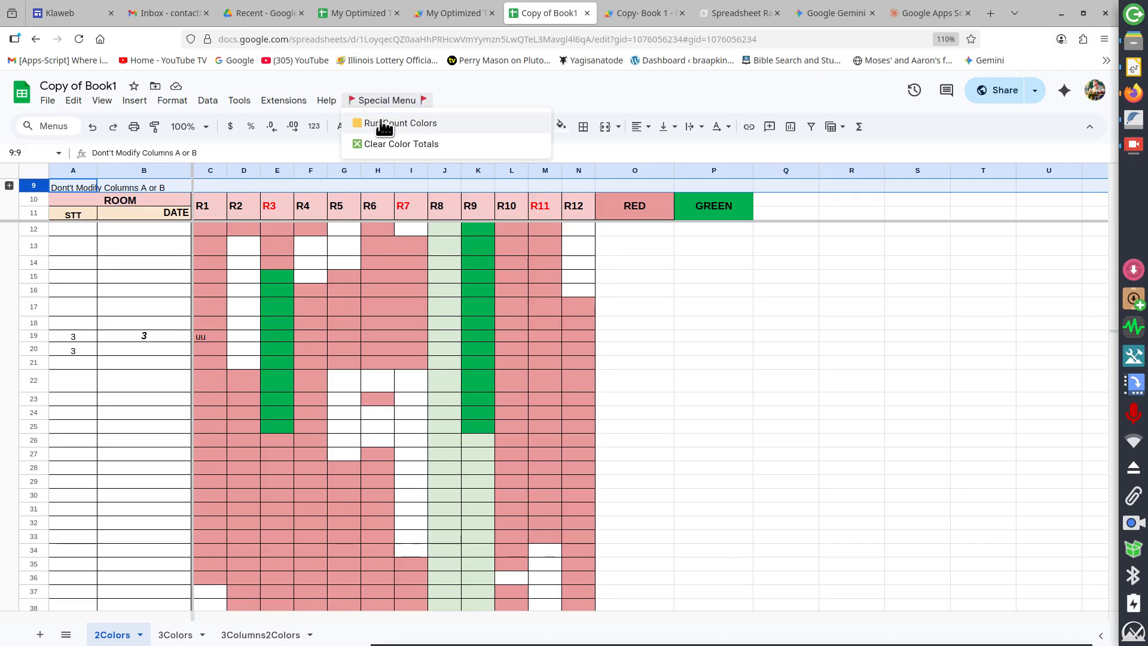
click(383, 124)
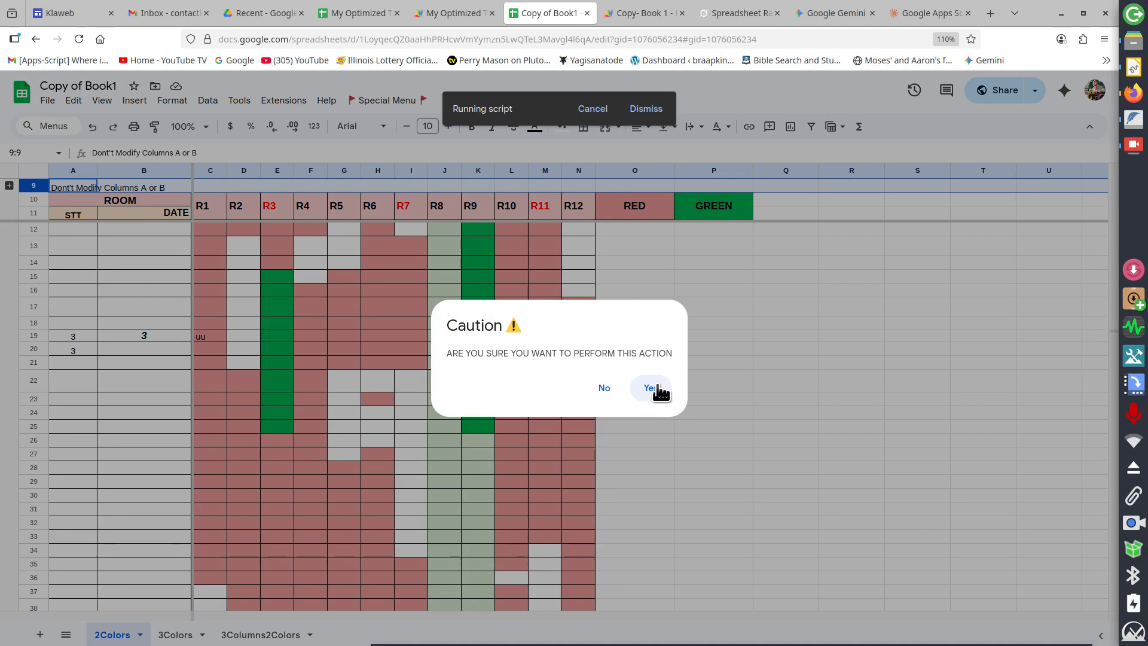
click(652, 388)
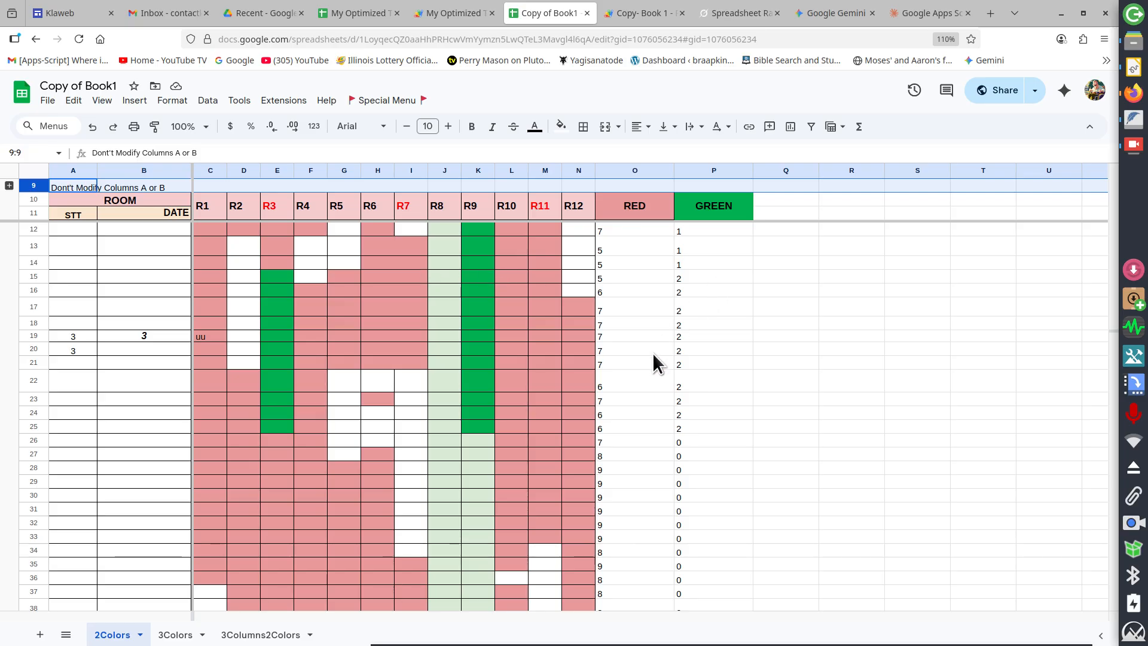
Step: Run the Count Colors script on the 3Colors sheet and confirm the action
click(176, 635)
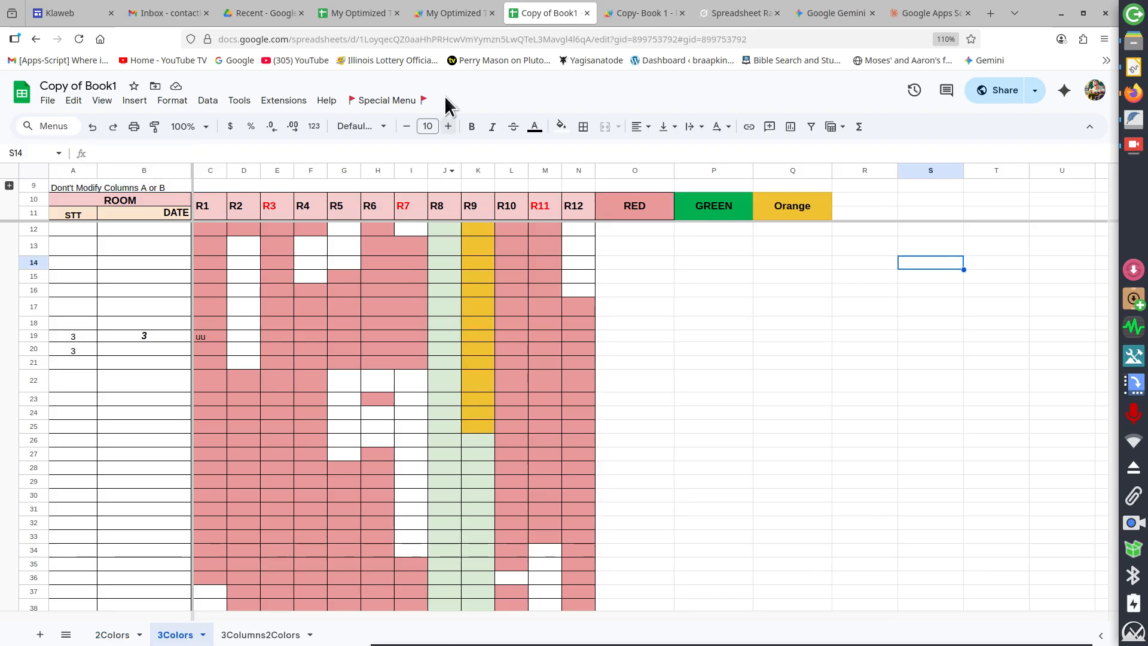
click(369, 106)
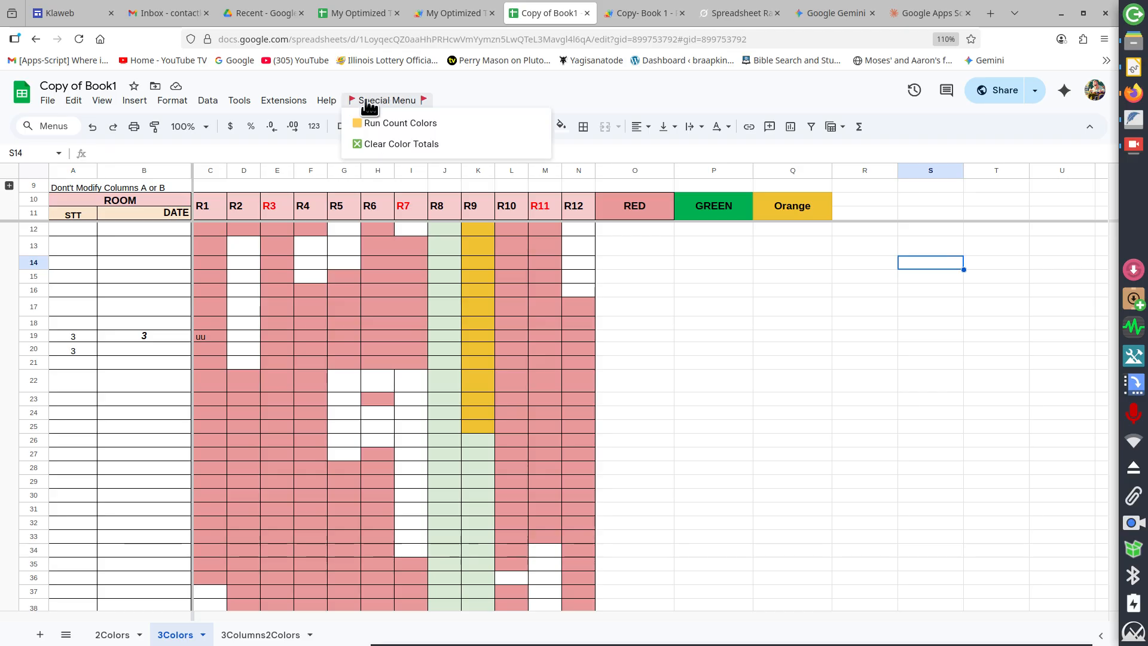
click(423, 125)
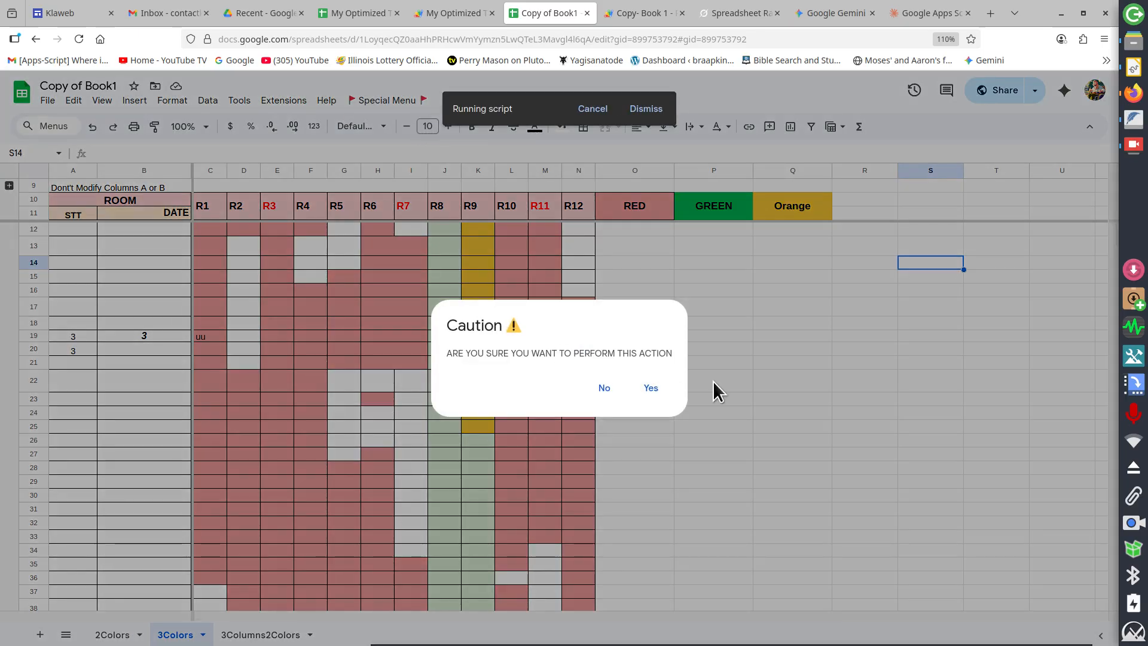
click(651, 388)
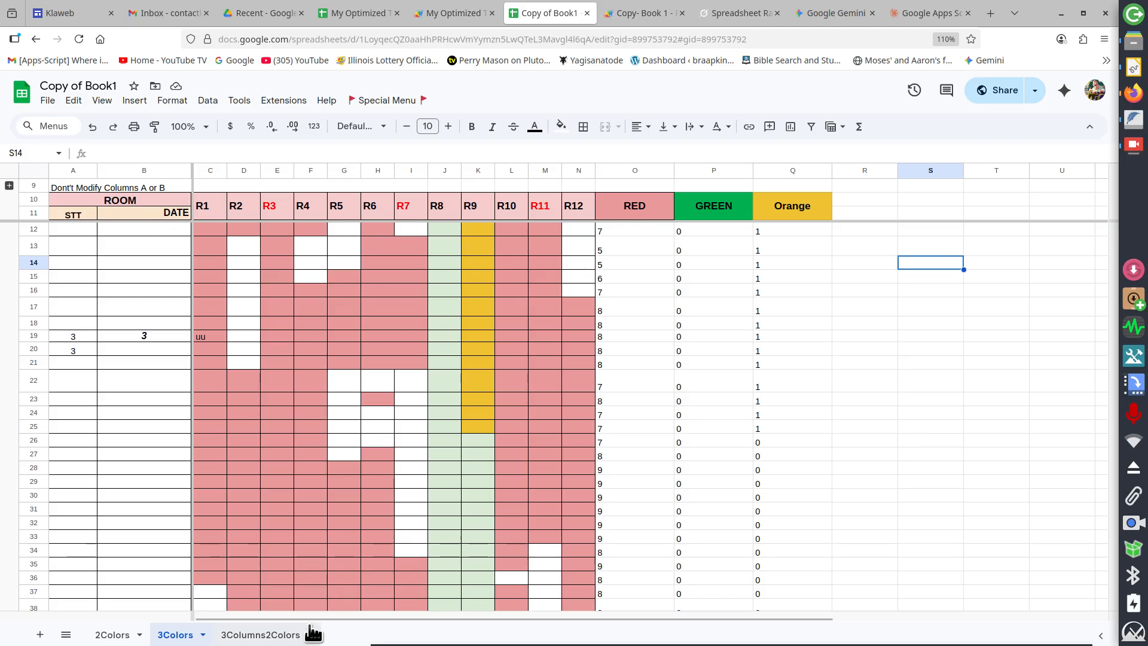
Step: Run the Count Colors script on the 3Columns2Colors sheet and confirm the action
click(275, 637)
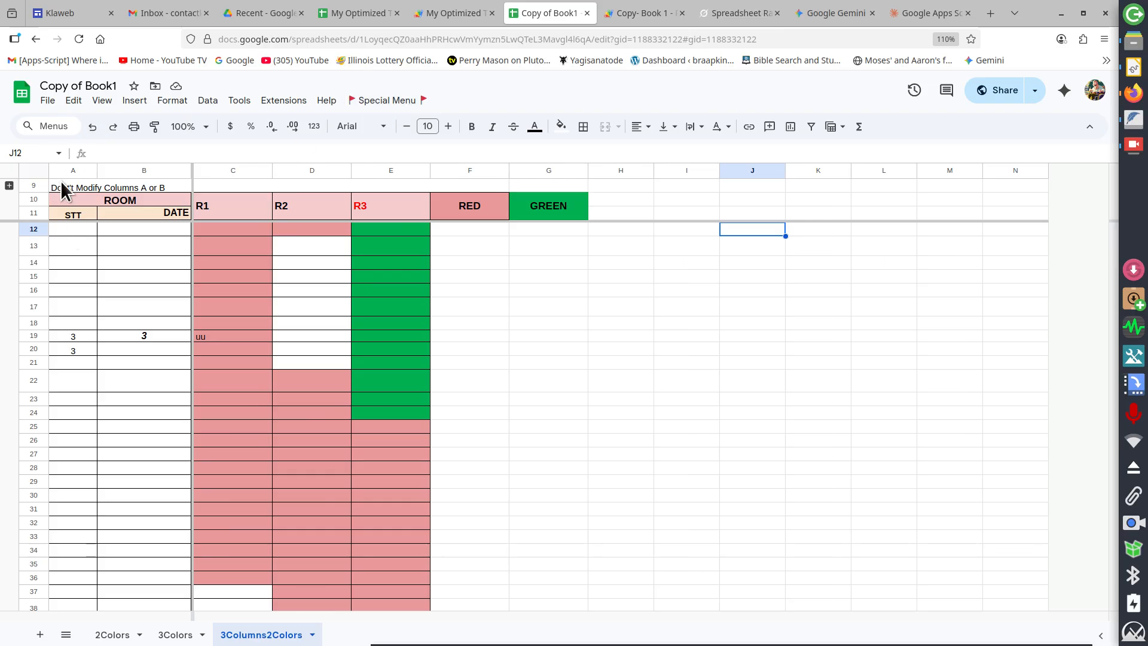
click(378, 103)
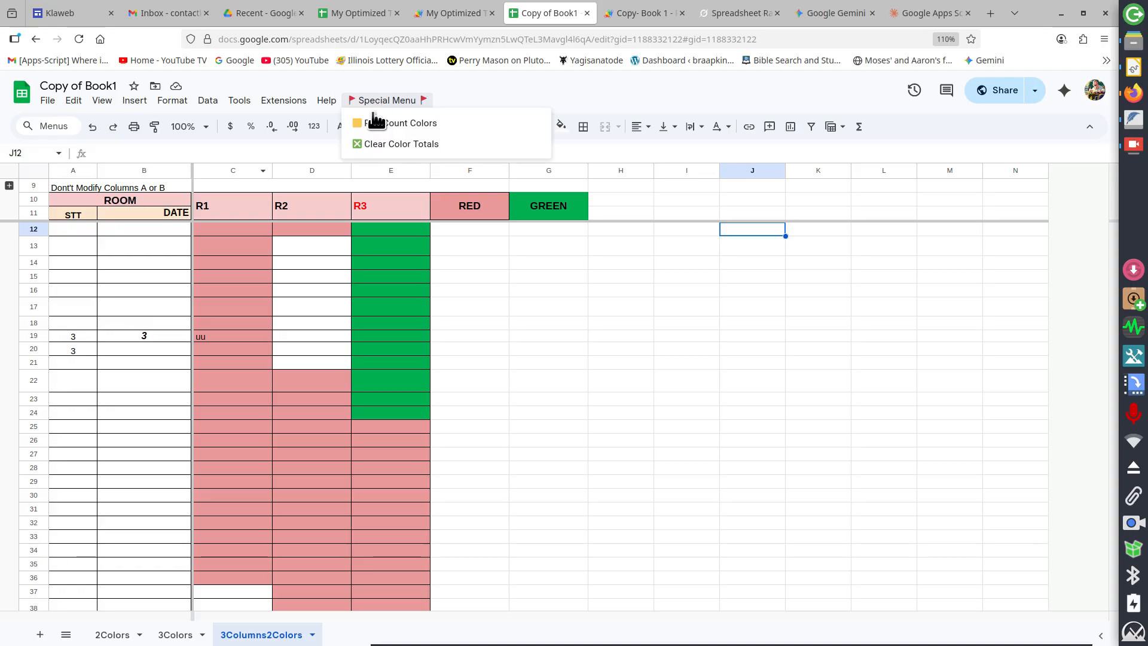
click(378, 124)
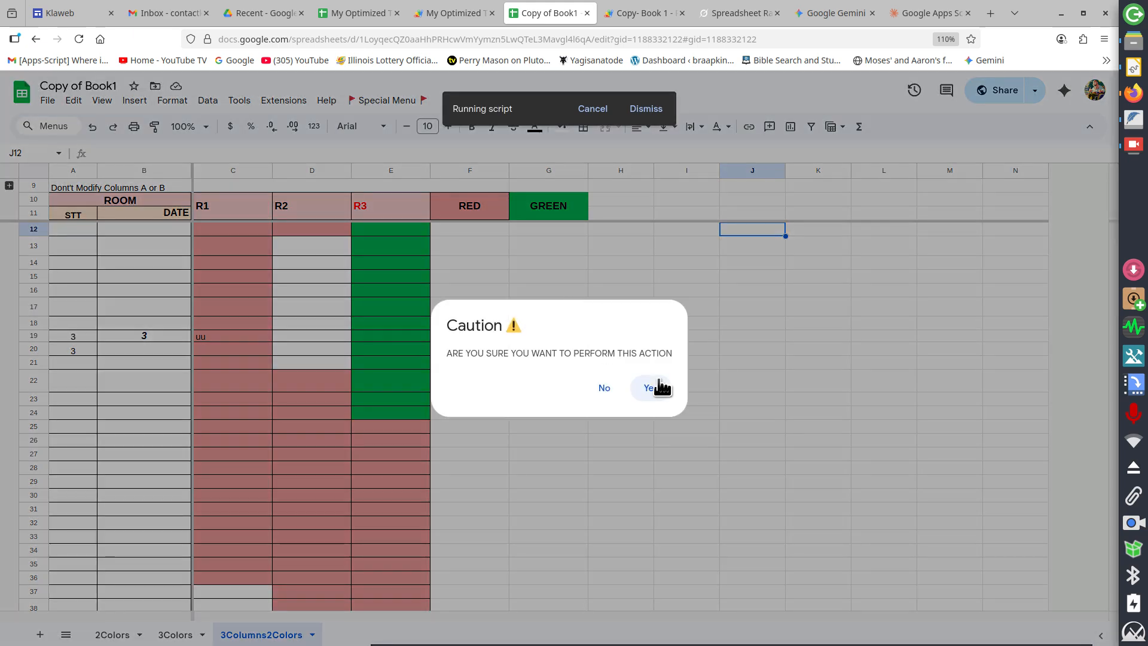
click(656, 384)
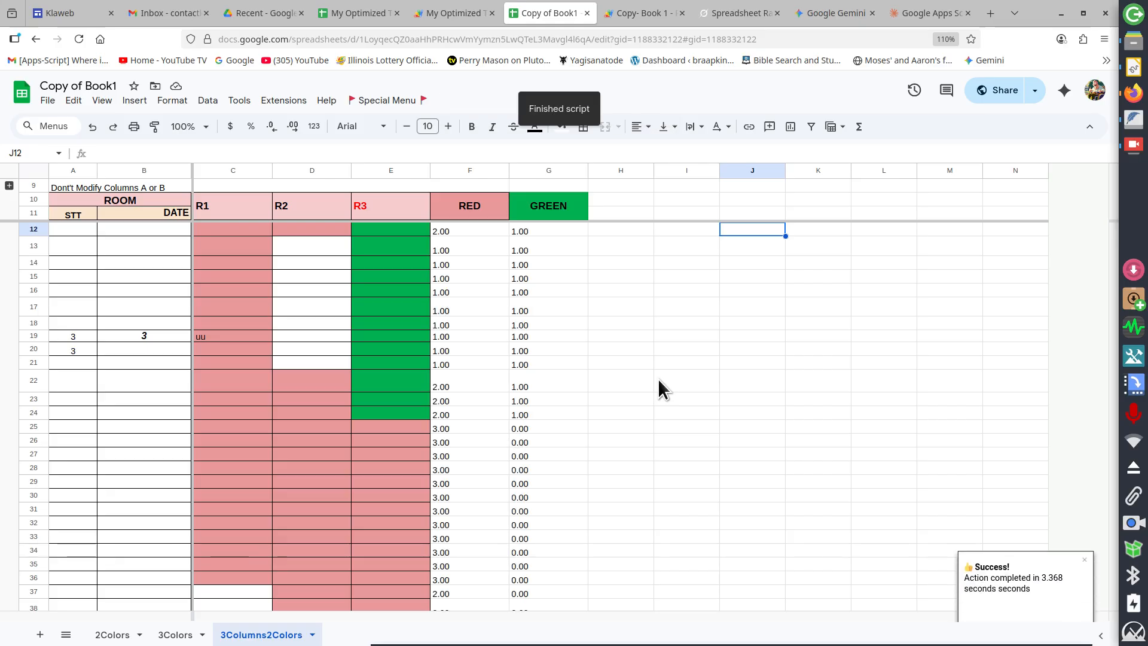
Step: Format the RED and GREEN totals in F12:G1008 as whole numbers without decimal places
click(454, 230)
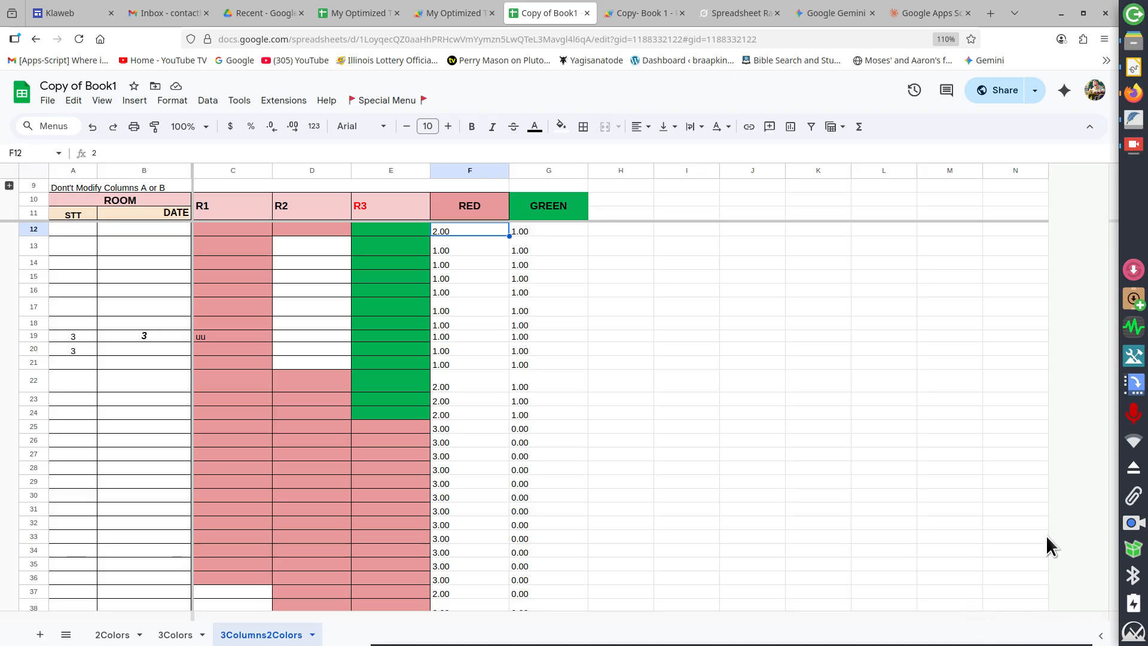
click(1117, 592)
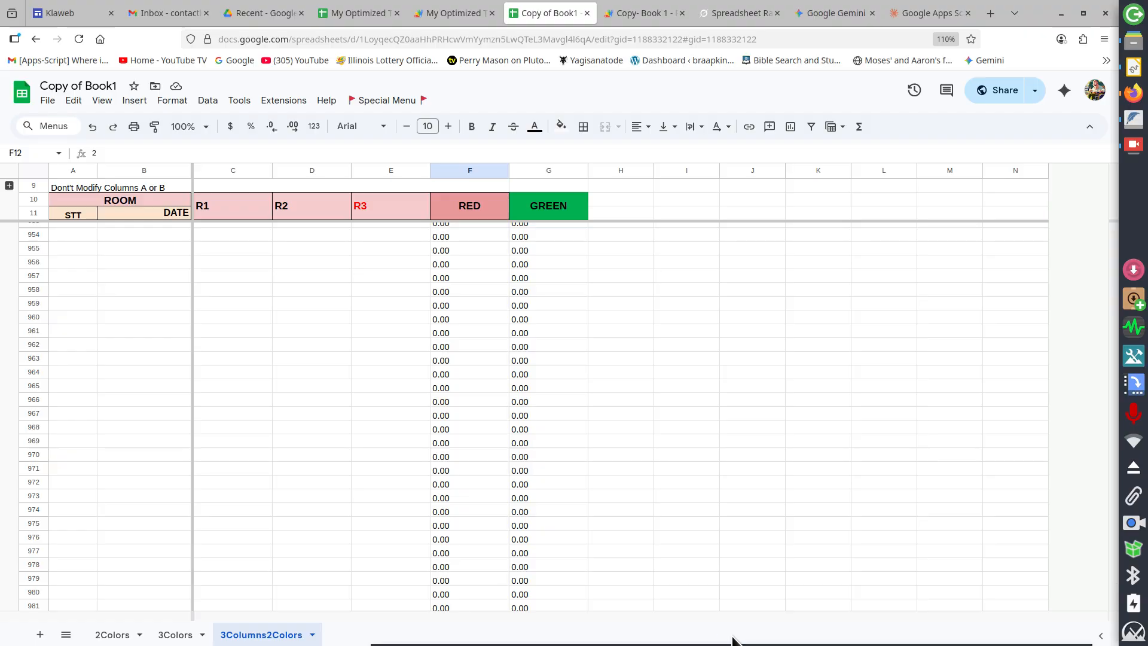
scroll(617, 476, down, 5)
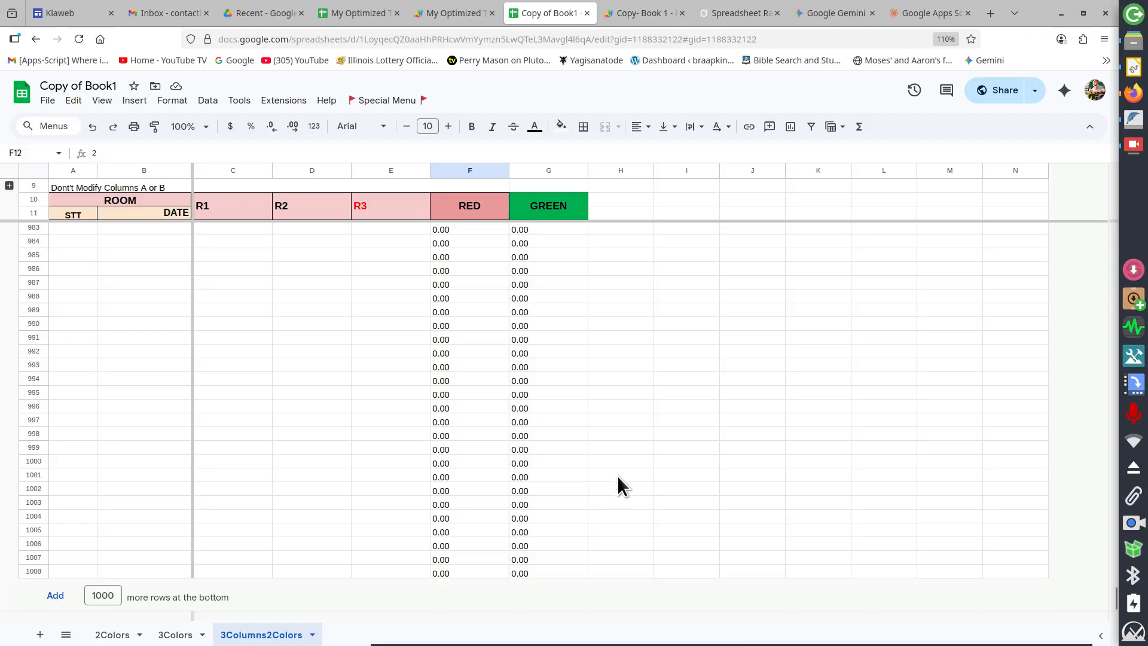
shift+click(526, 571)
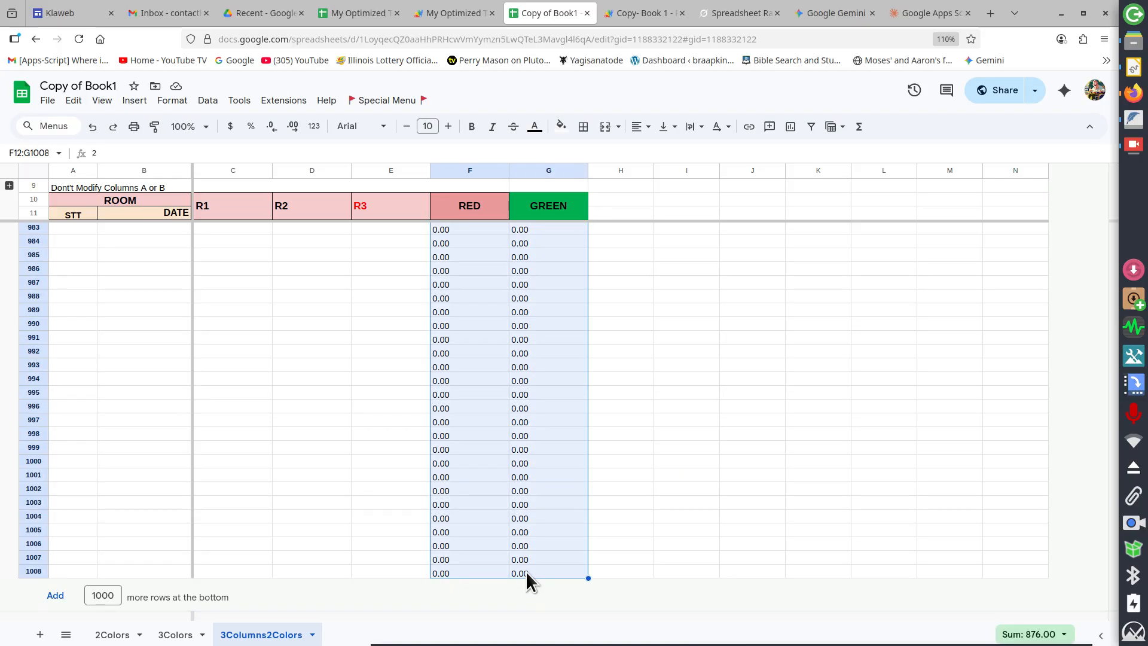
click(273, 127)
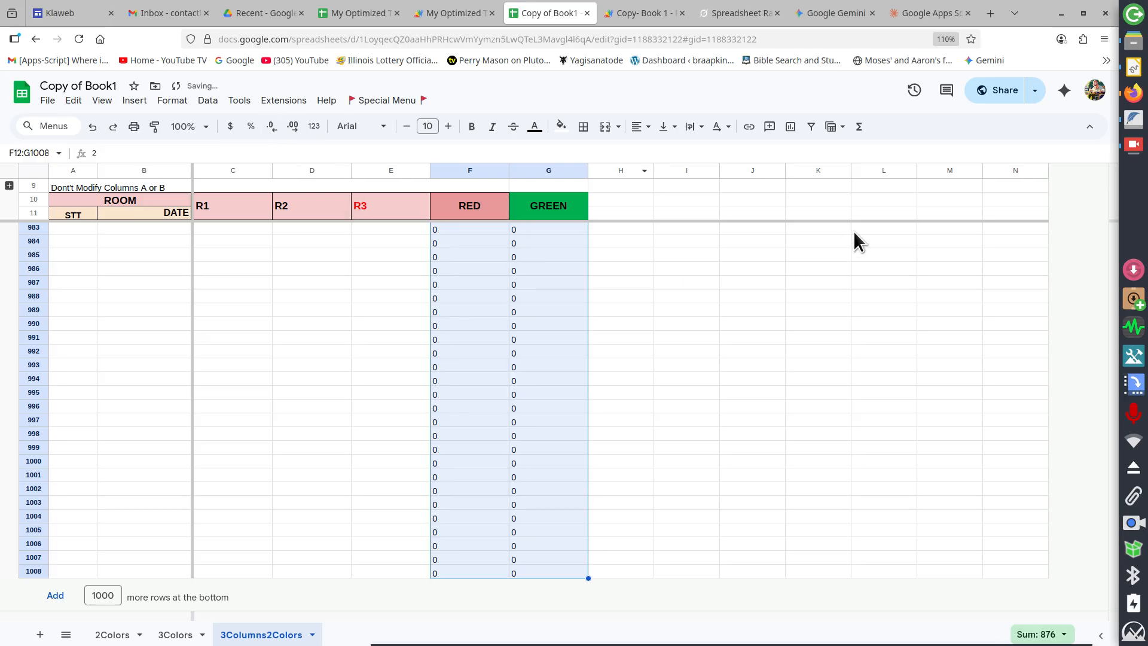
click(874, 260)
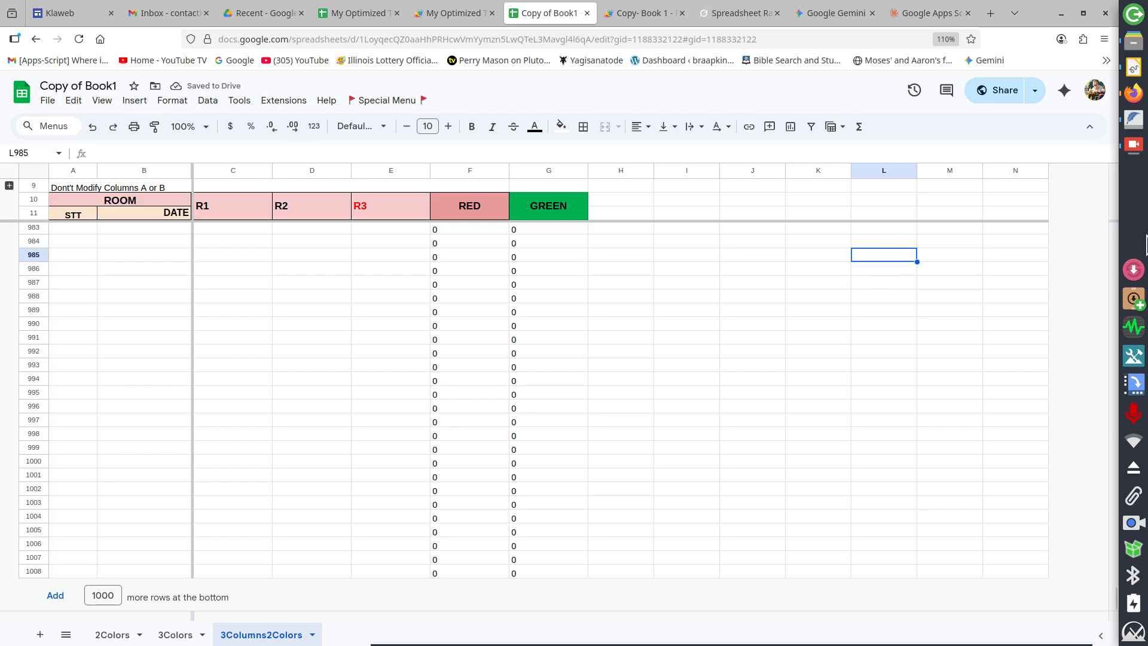
click(1112, 231)
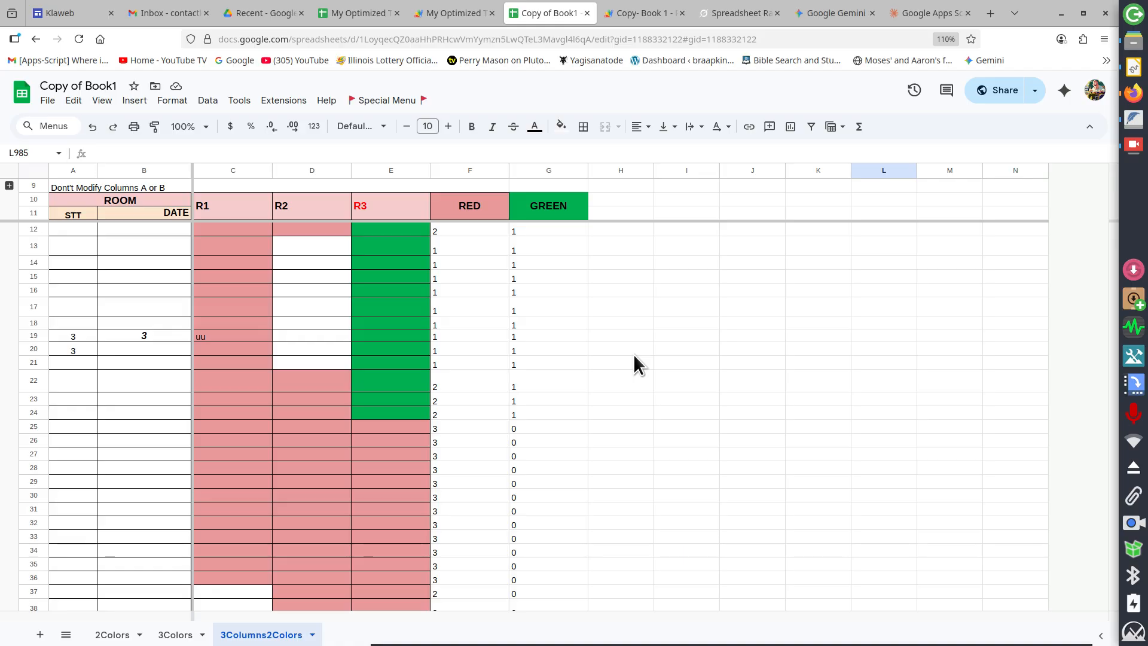
Step: Clear the color totals on the 3Columns2Colors sheet with the Clear Color Totals script and confirm the action
click(370, 105)
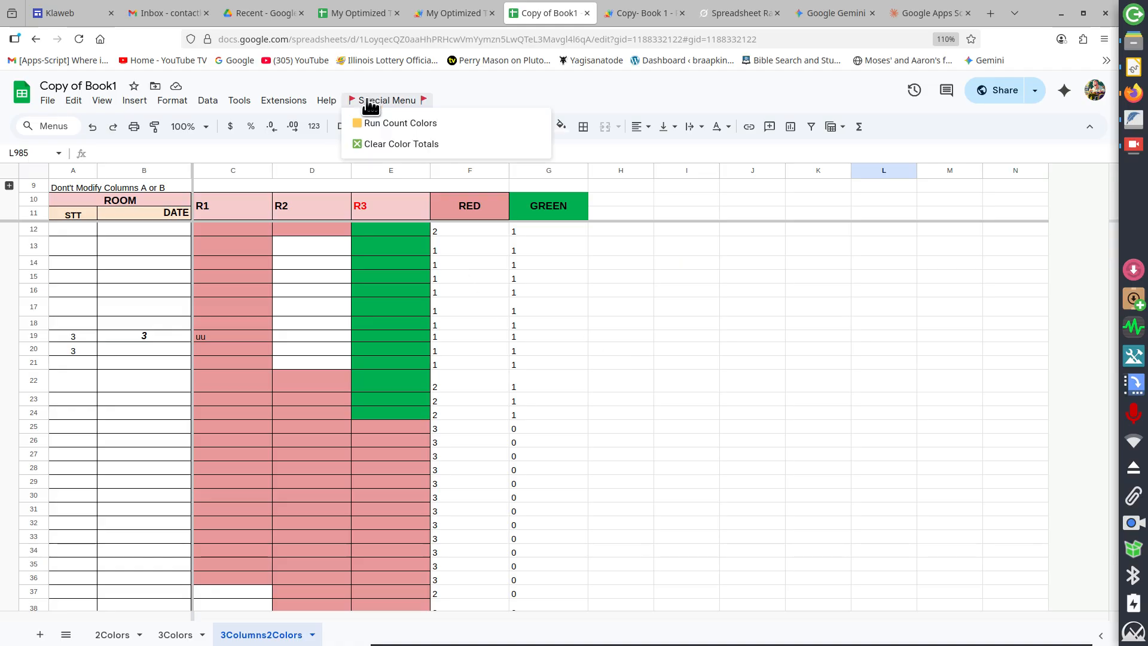
click(424, 146)
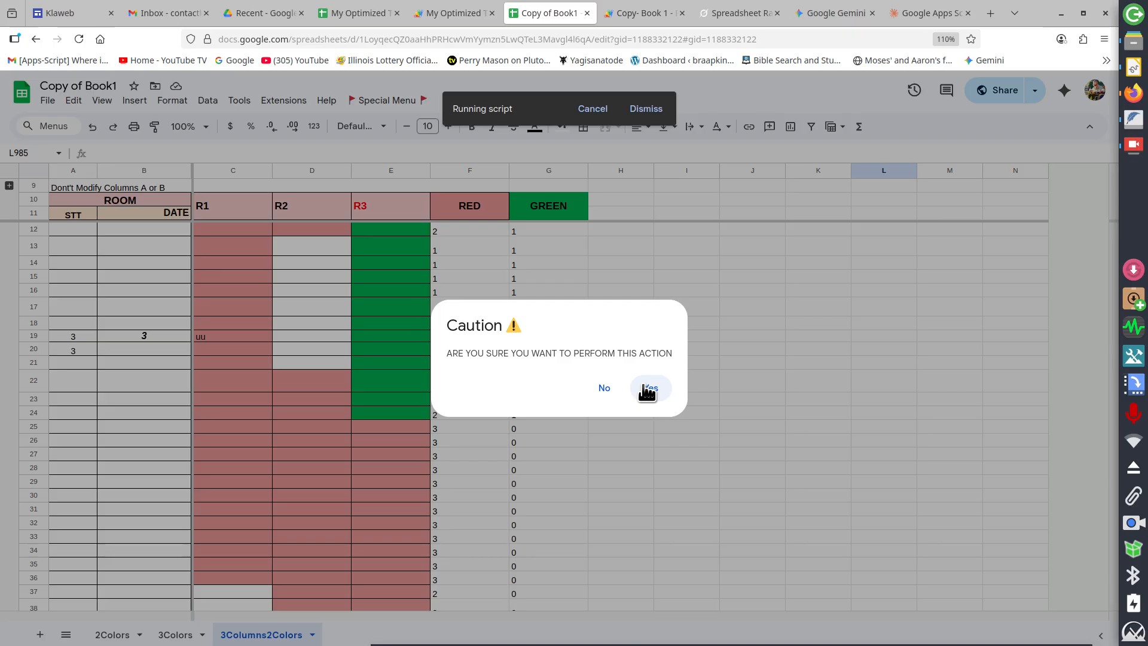
click(645, 385)
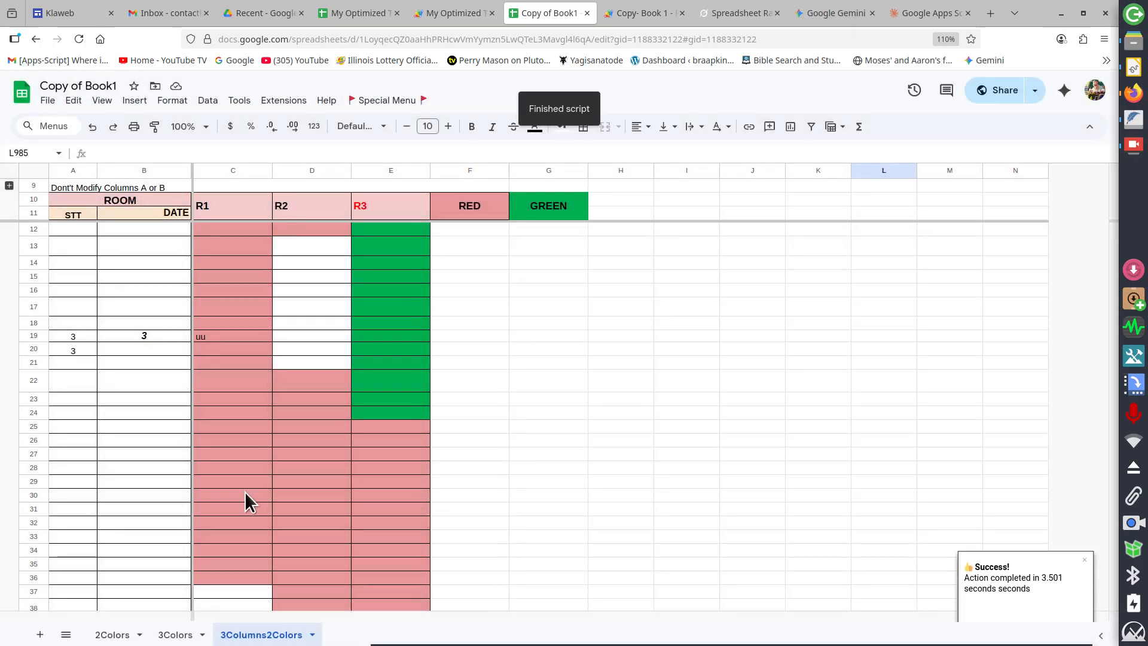
Step: Duplicate the 3Columns2Colors sheet and expand the grouped parameter rows 1 to 8 in the copy
right_click(241, 639)
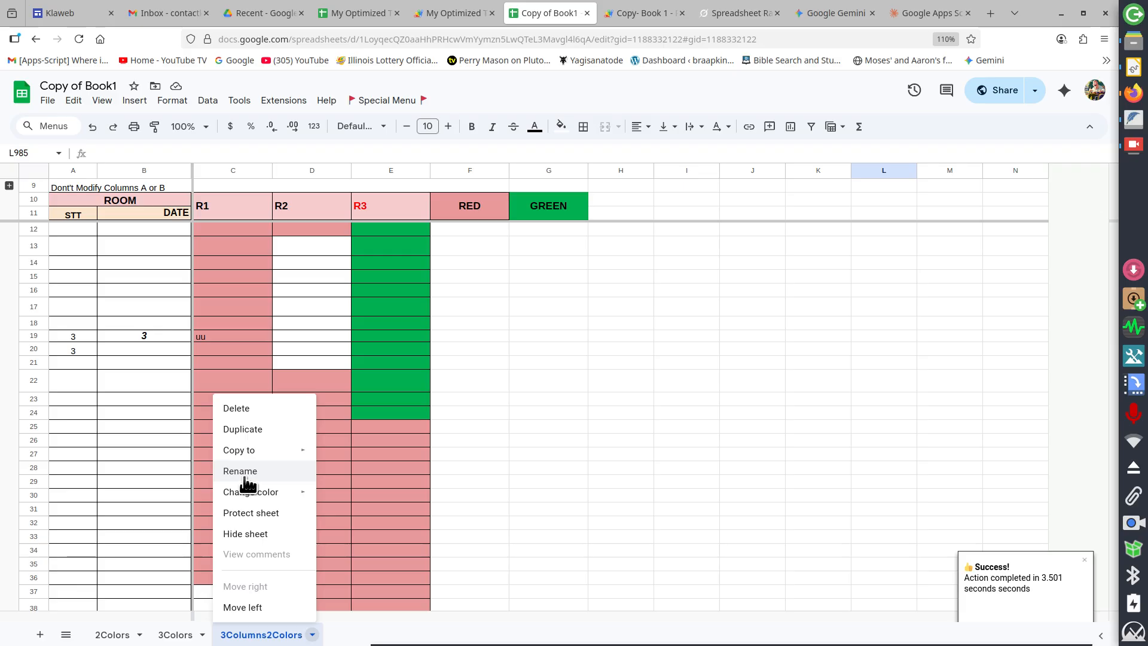
click(257, 423)
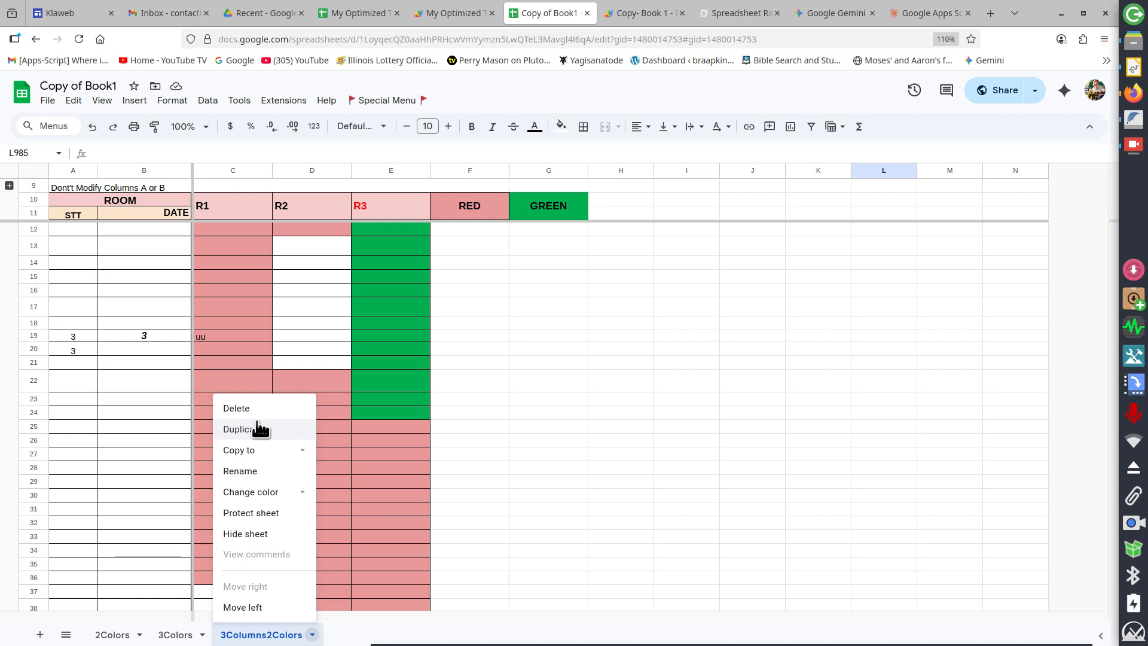
click(258, 427)
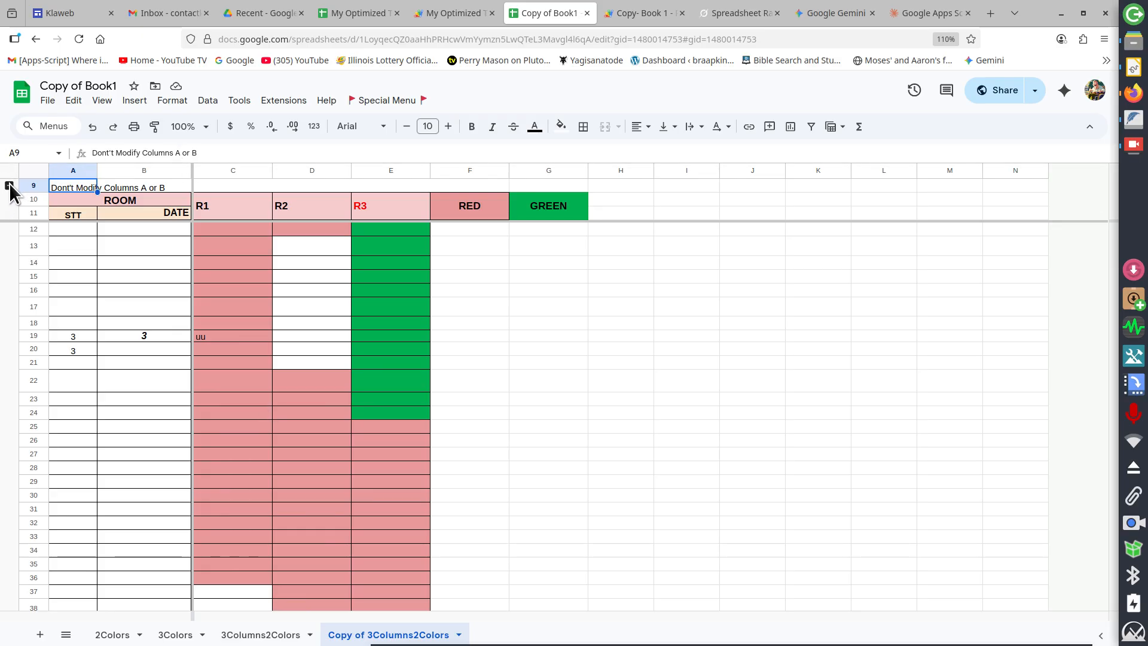
click(10, 186)
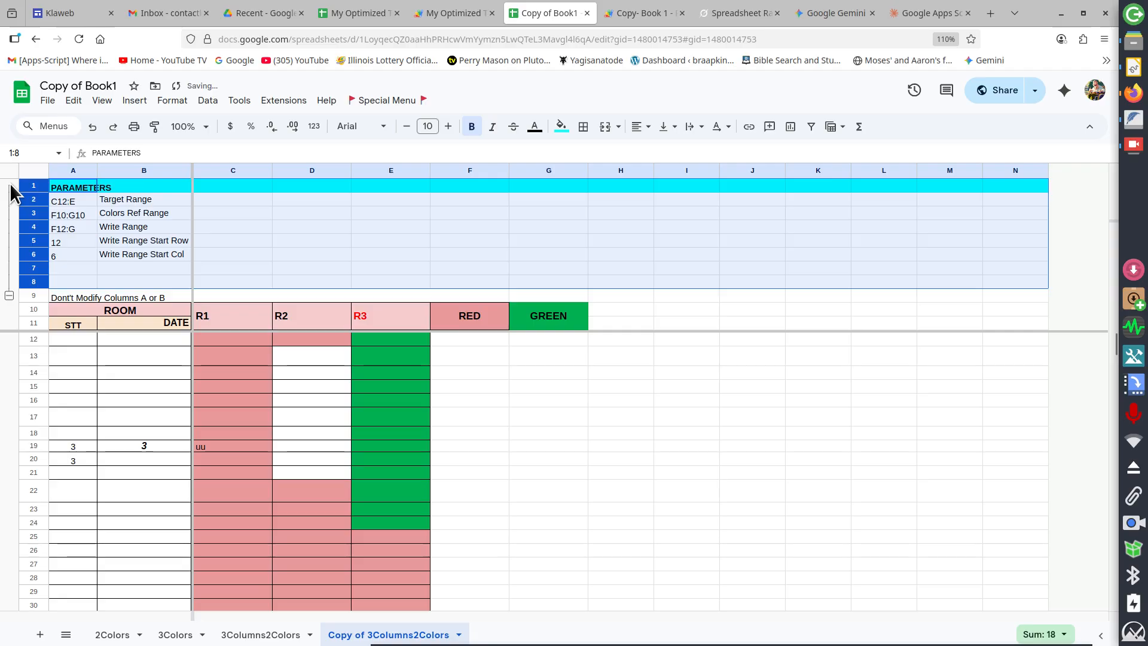
click(257, 345)
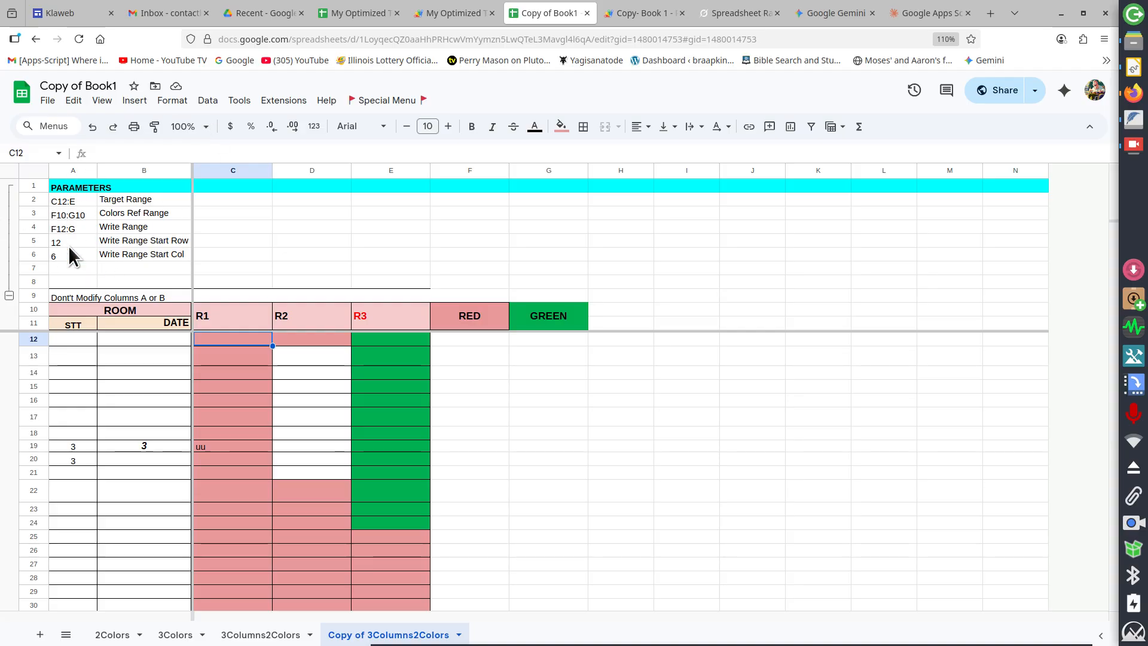
Step: Collapse parameter rows 1 to 8 on the Copy of 3Columns2Colors sheet, and run the Count Colors script, confirming the action
click(9, 296)
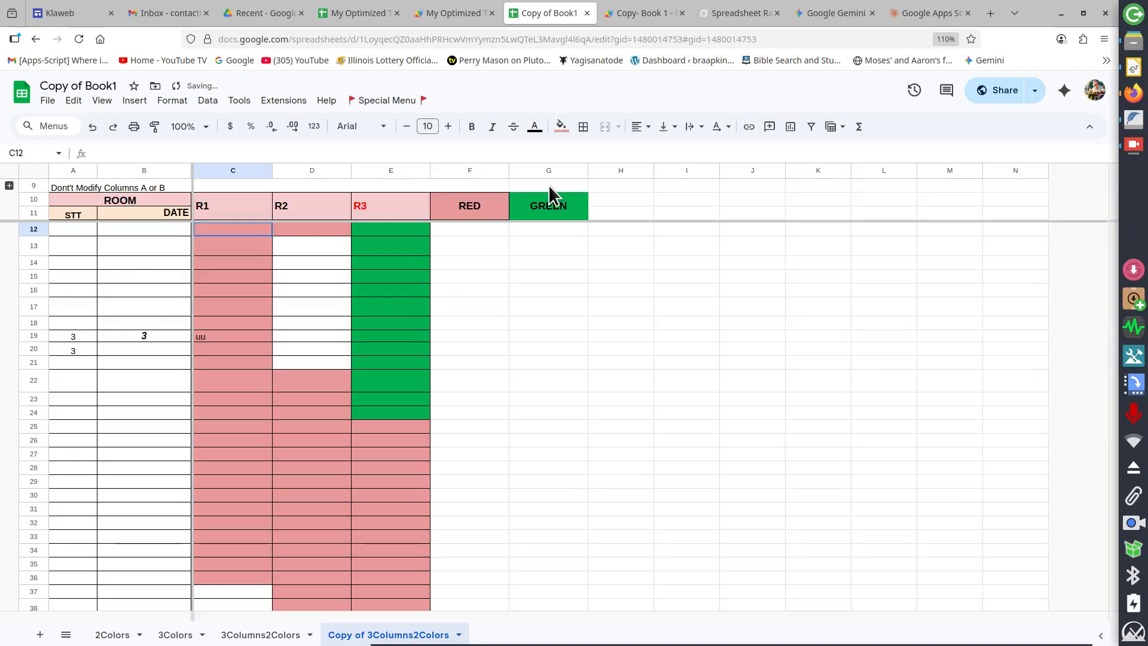
click(384, 102)
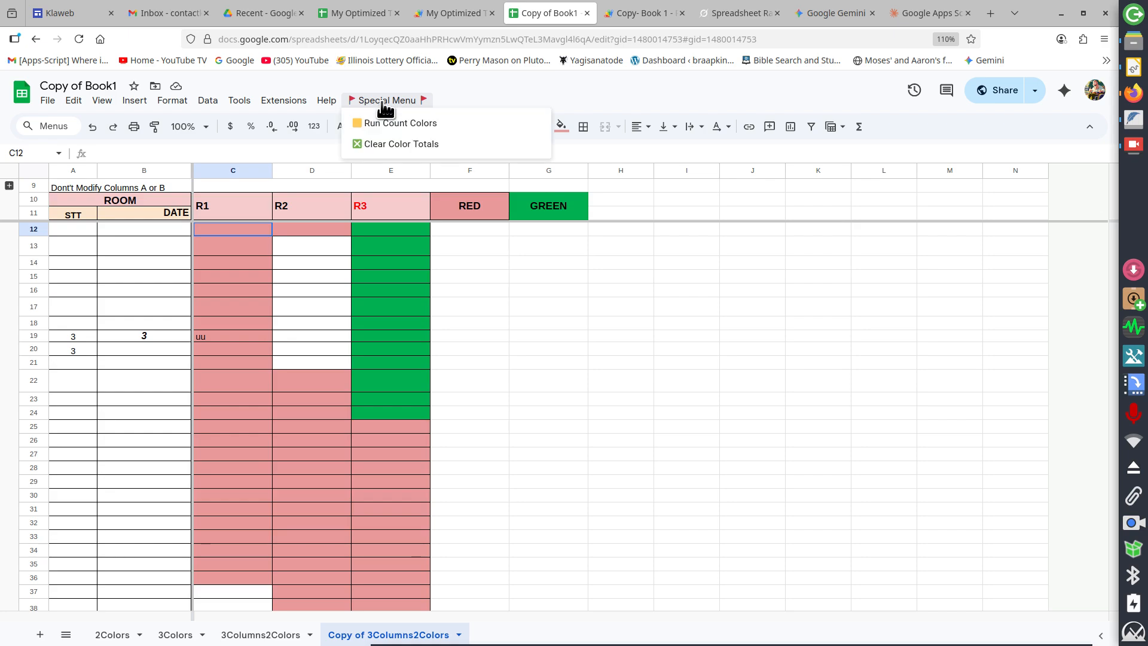
click(378, 123)
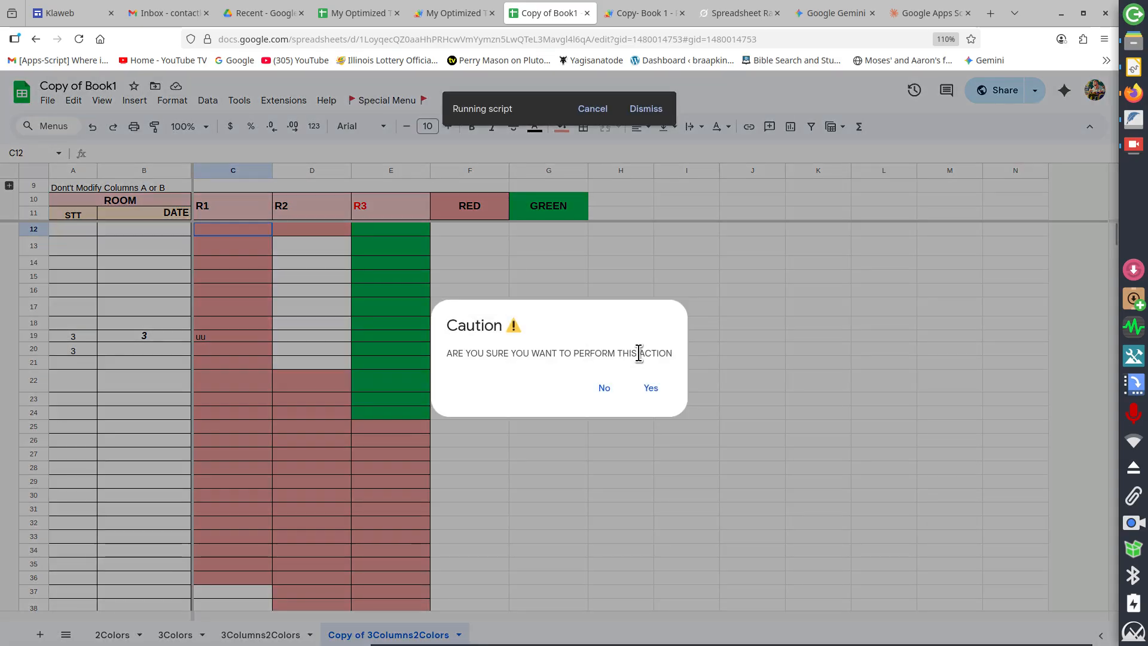
click(652, 390)
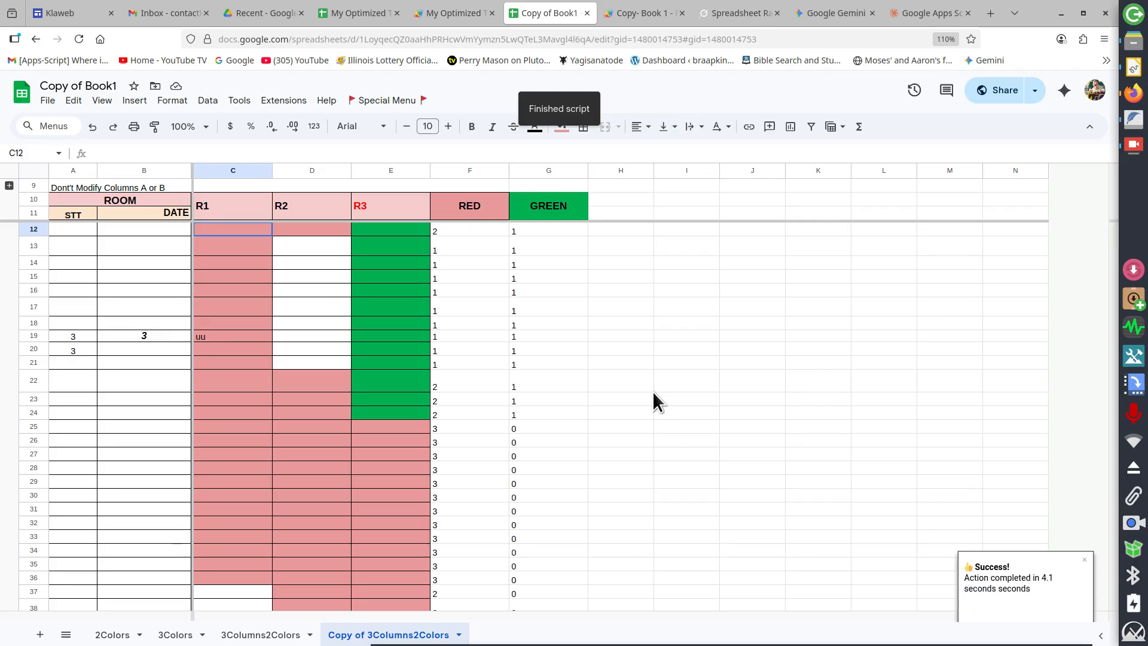
Step: Clear the RED and GREEN totals on the copied sheet with the Clear Color Totals script and confirm the action
click(381, 101)
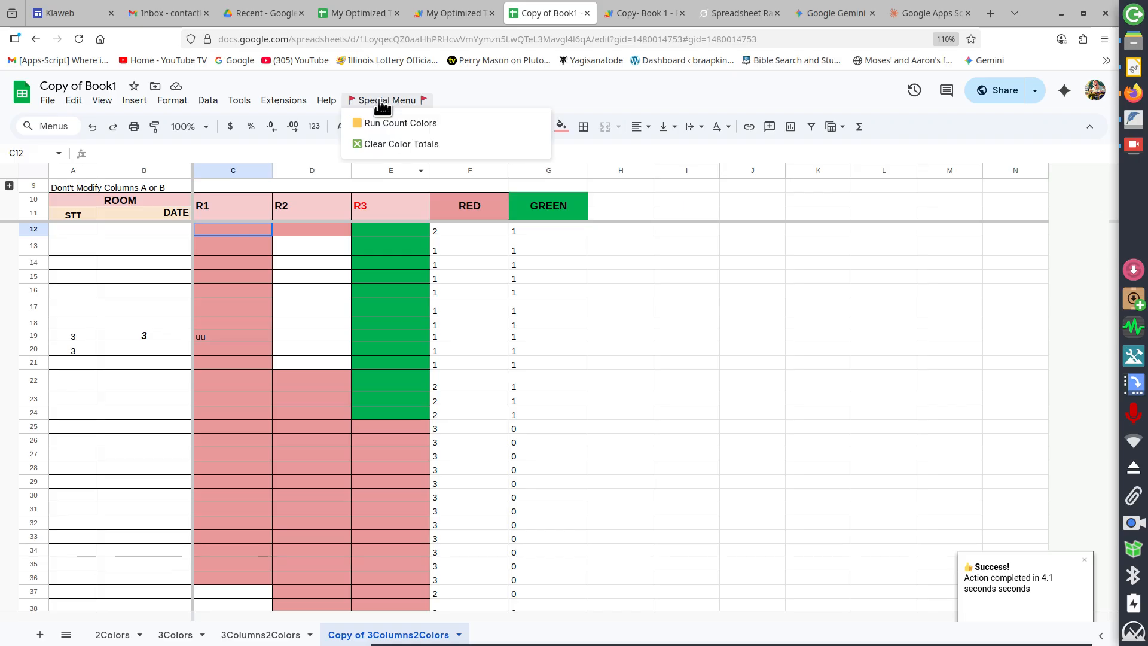
click(375, 146)
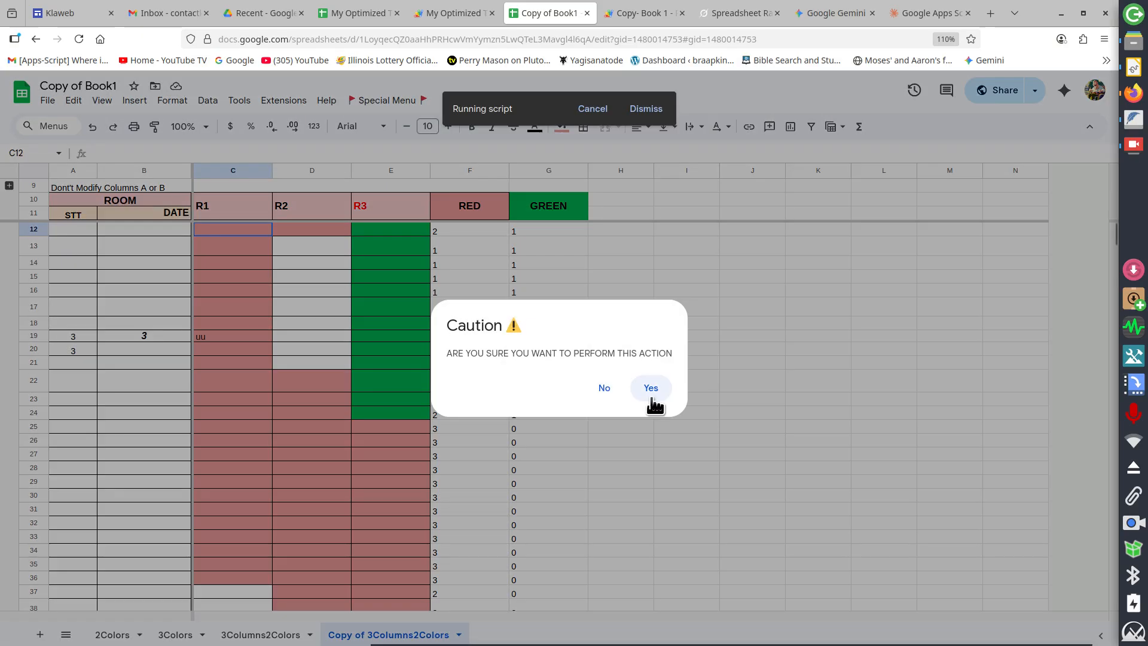
click(651, 392)
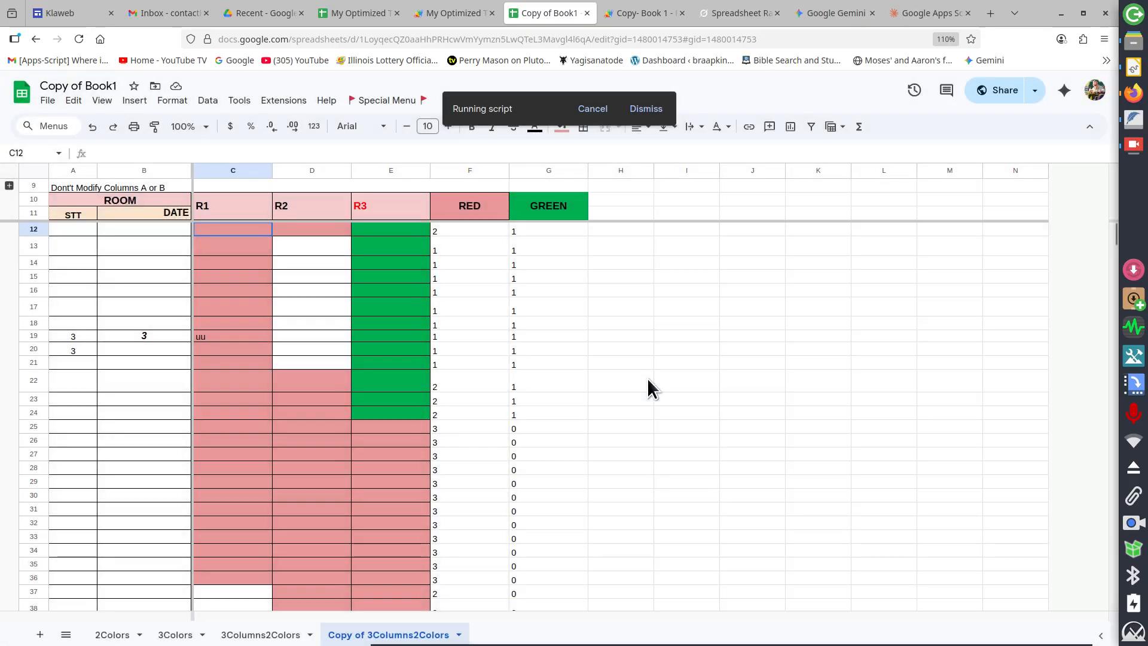
Step: Switch to the Apps Script project to review the menu, counting, clearing and confirmation functions in MainCode.gs, and return to the Copy of Book1 spreadsheet
click(626, 19)
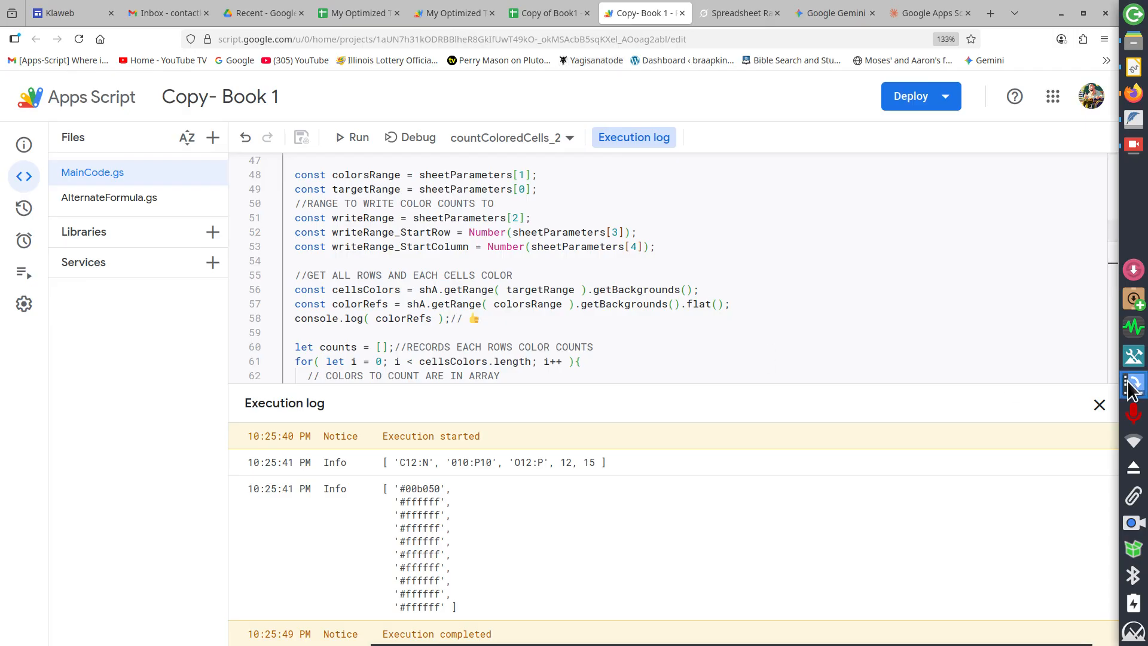
click(1100, 407)
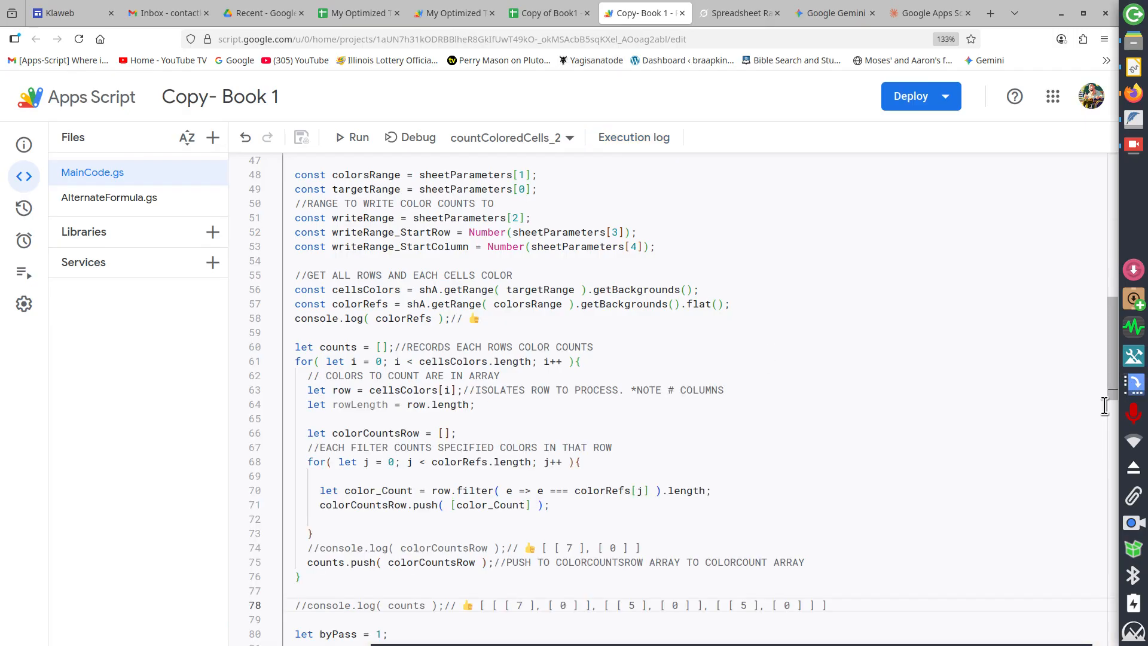
scroll(610, 192, up, 15)
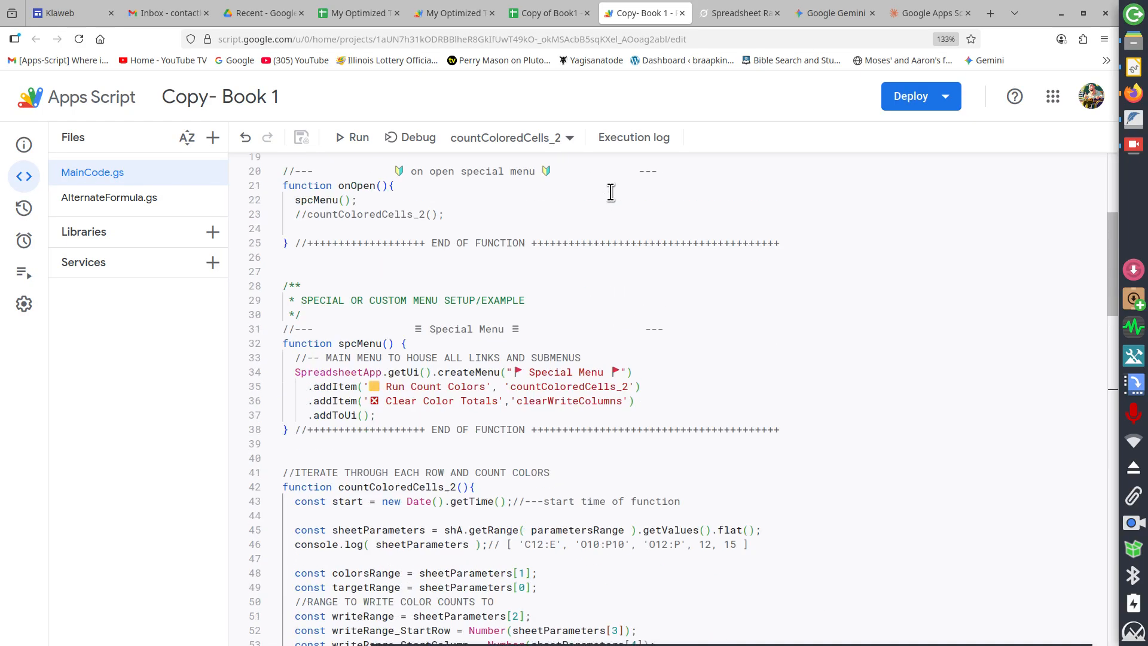
scroll(610, 192, down, 20)
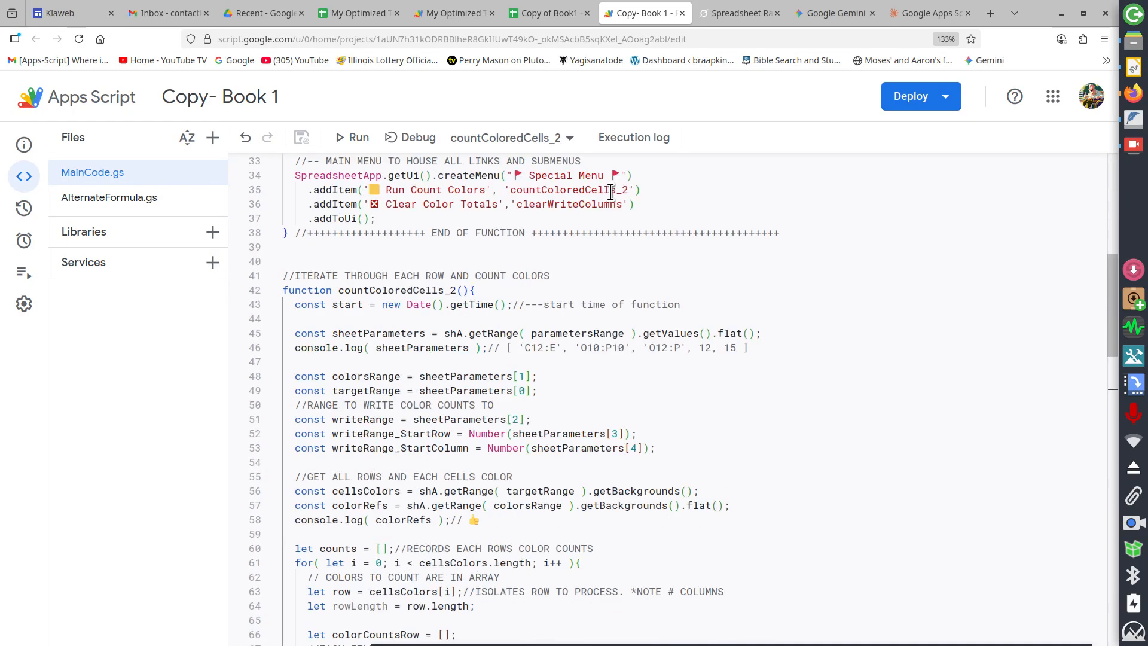
scroll(610, 192, down, 17)
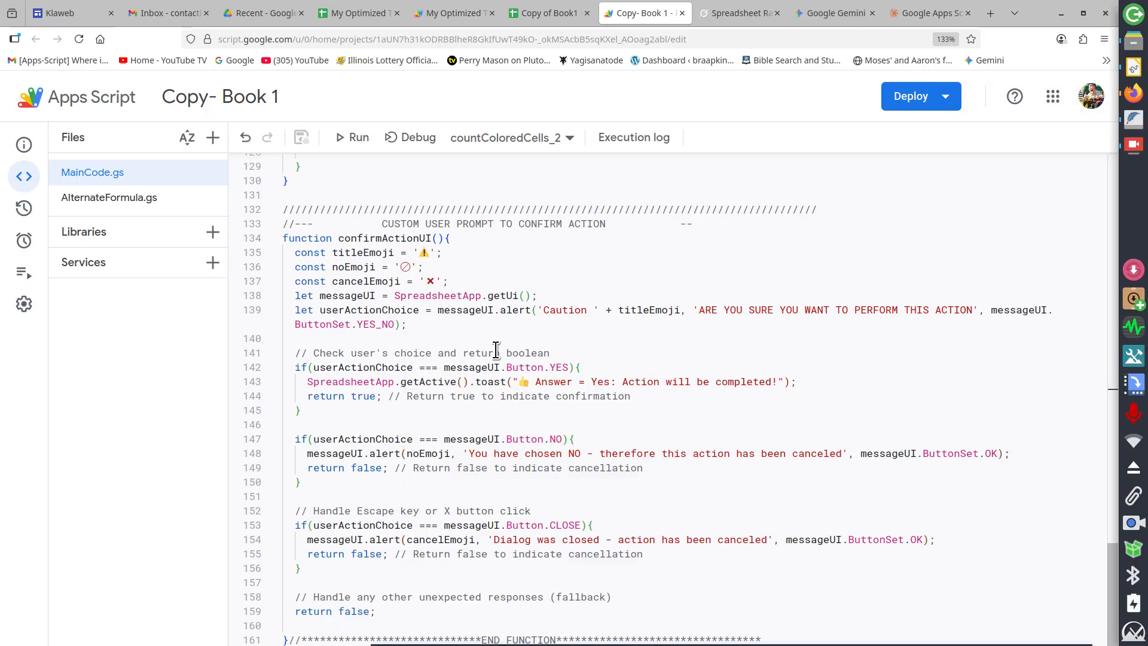
scroll(496, 350, up, 20)
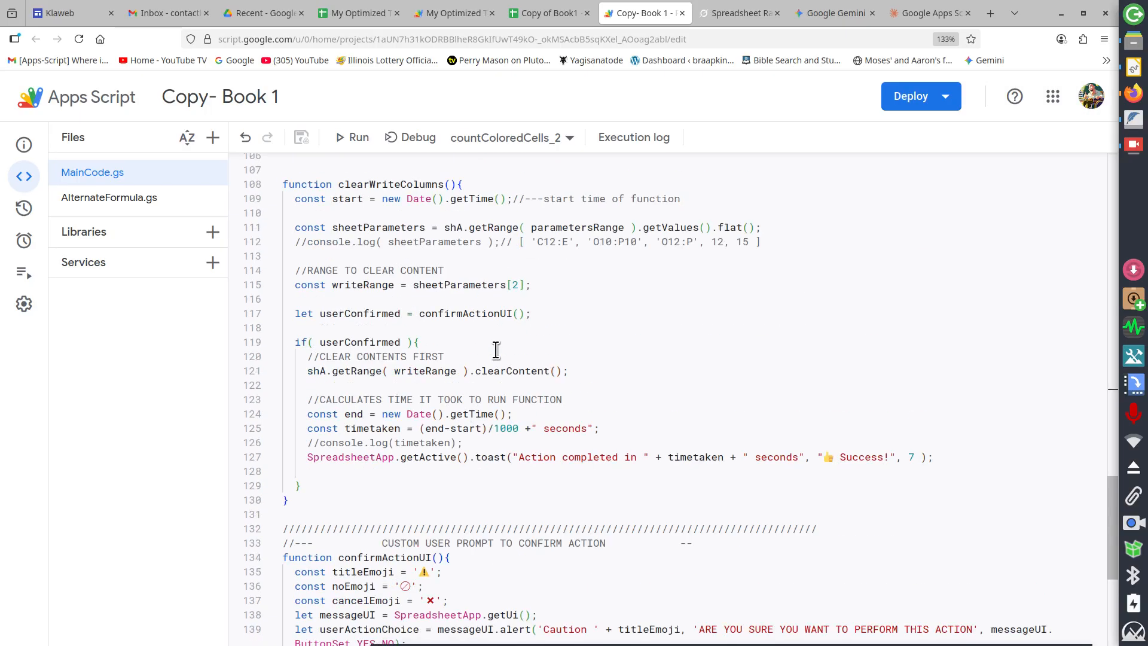
scroll(495, 350, up, 17)
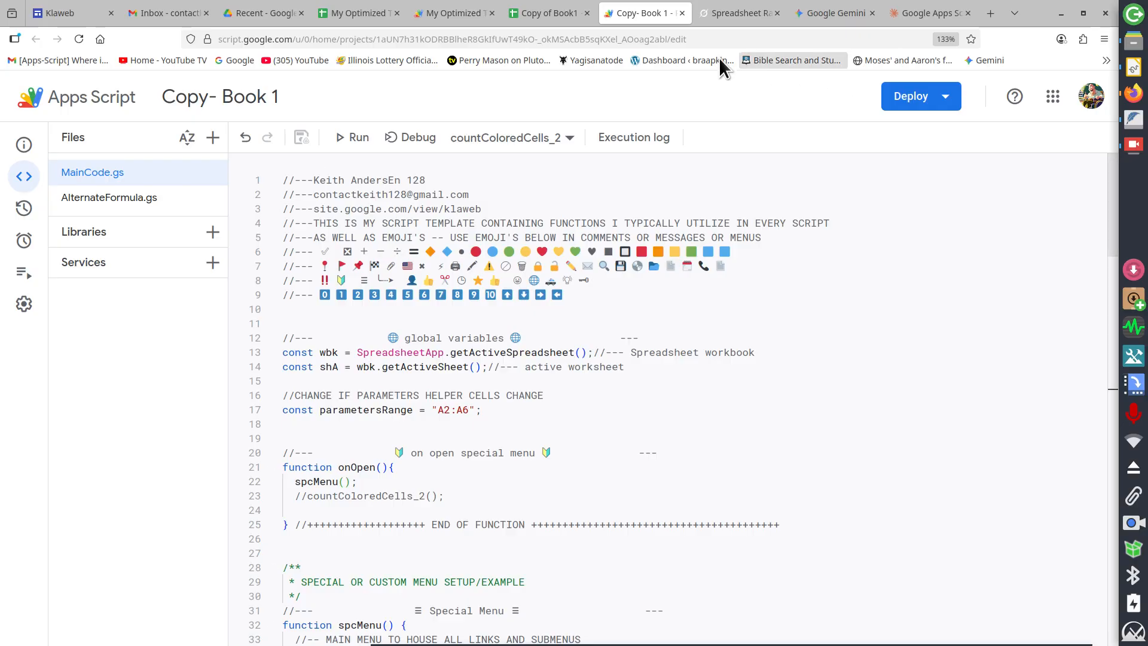
click(562, 12)
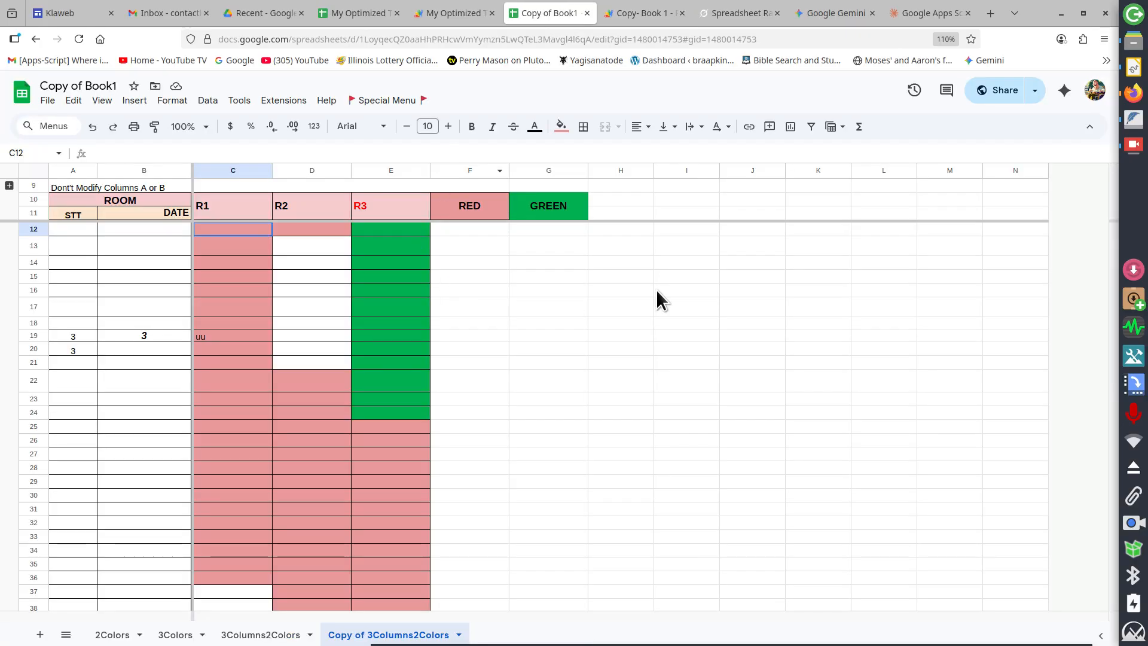
click(1132, 148)
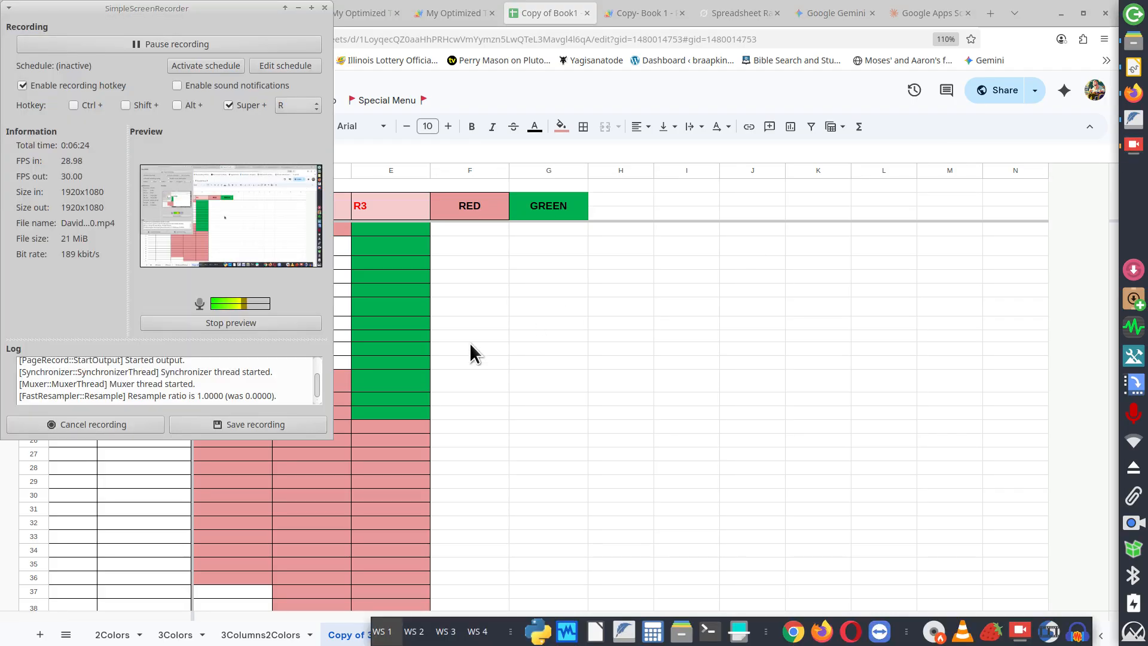